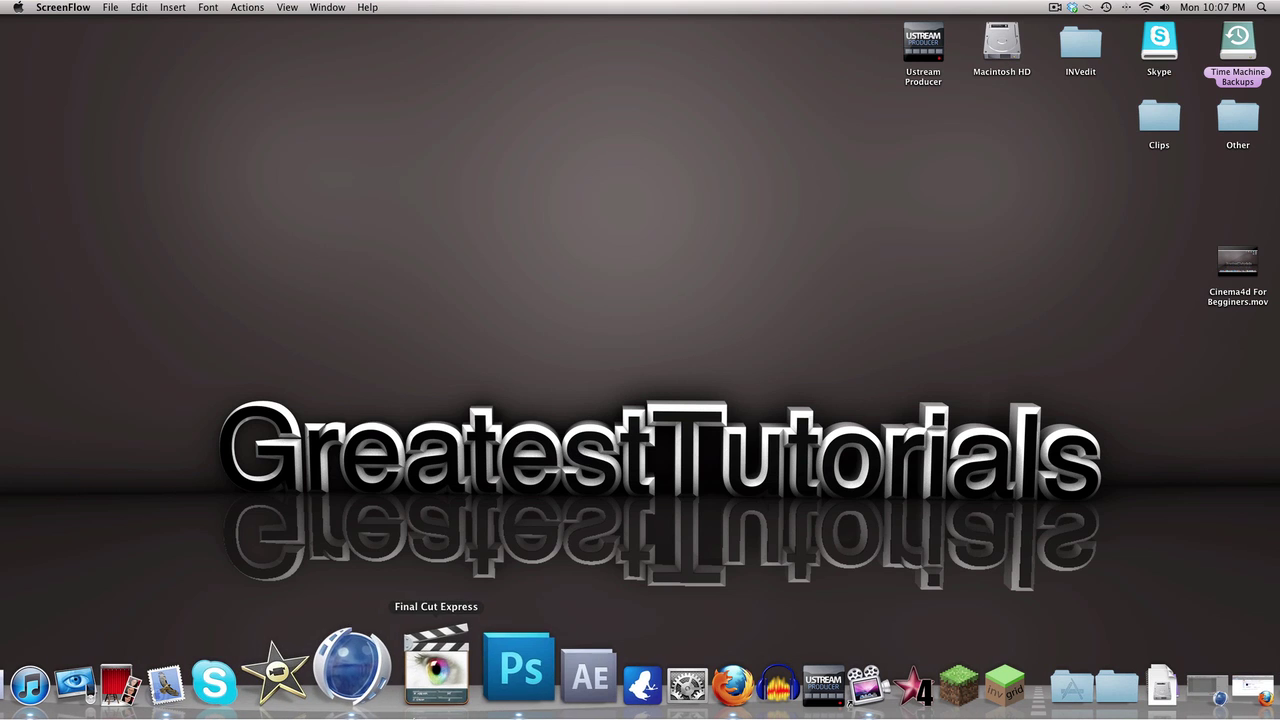
Launch Cinema 4D from the Dock to get an empty Untitled 1 scene
click(382, 670)
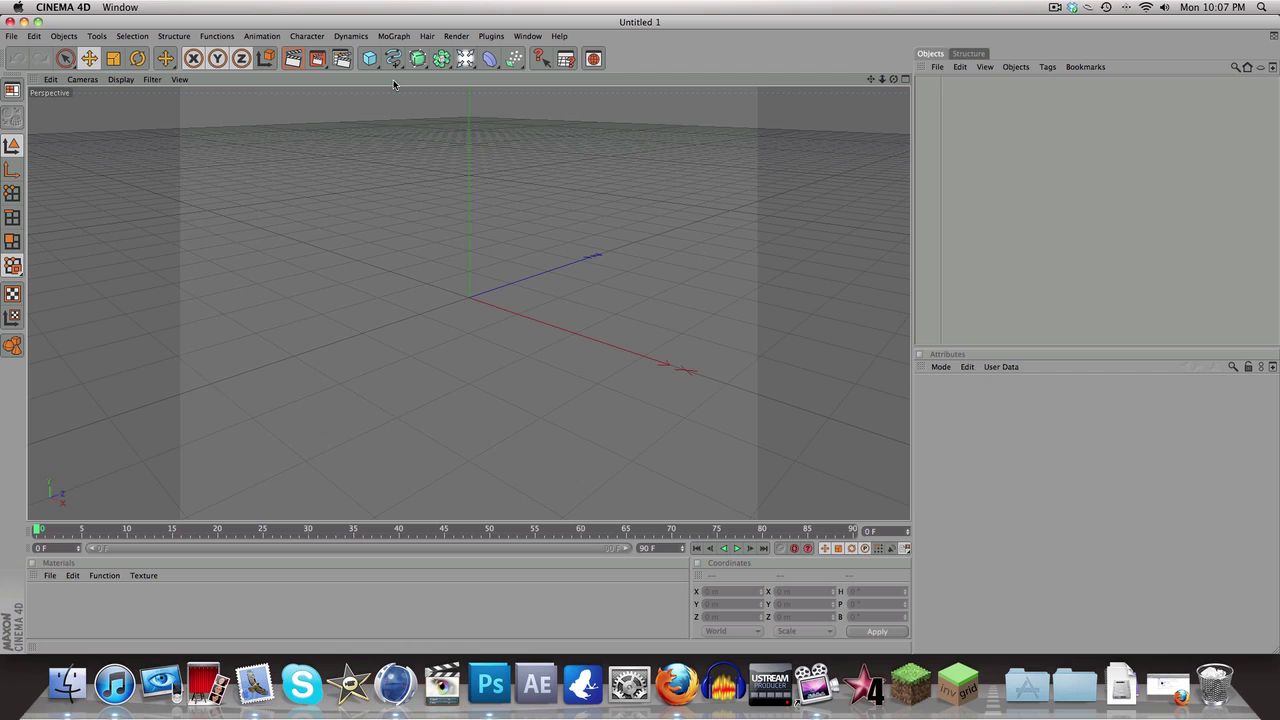
Load the saved render preset in Render Settings and make it the active setting
click(458, 37)
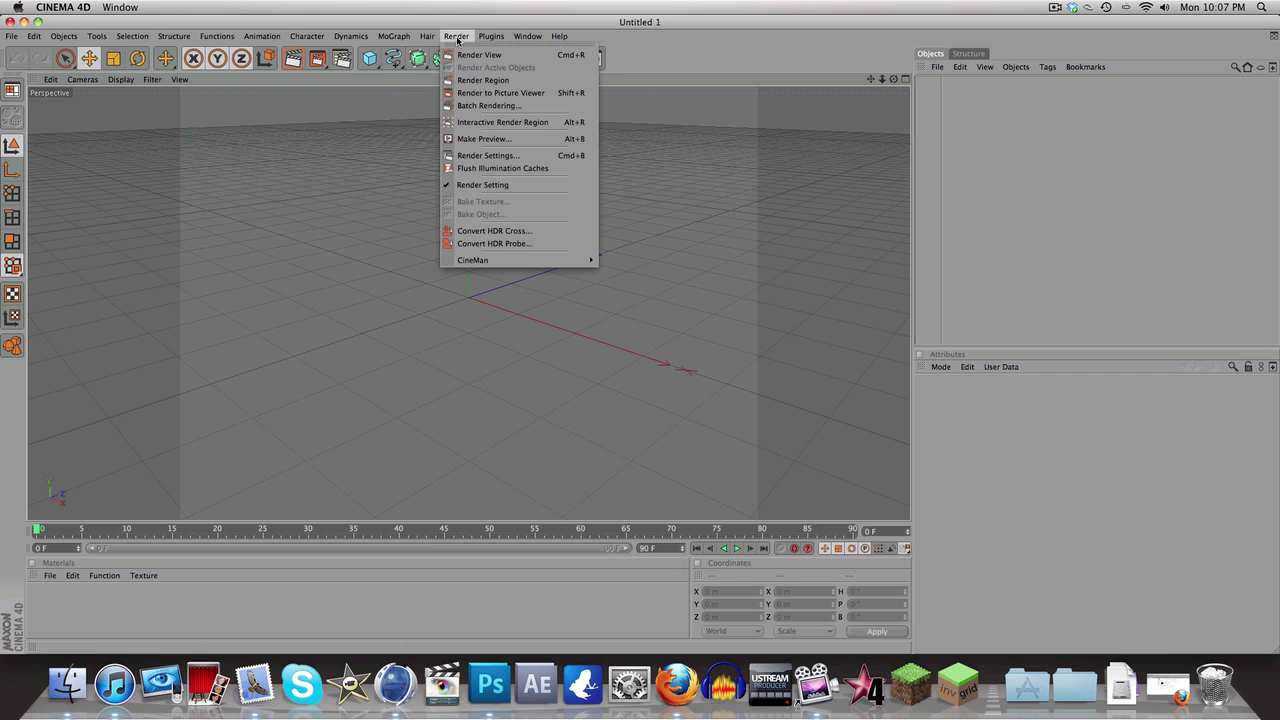
click(474, 155)
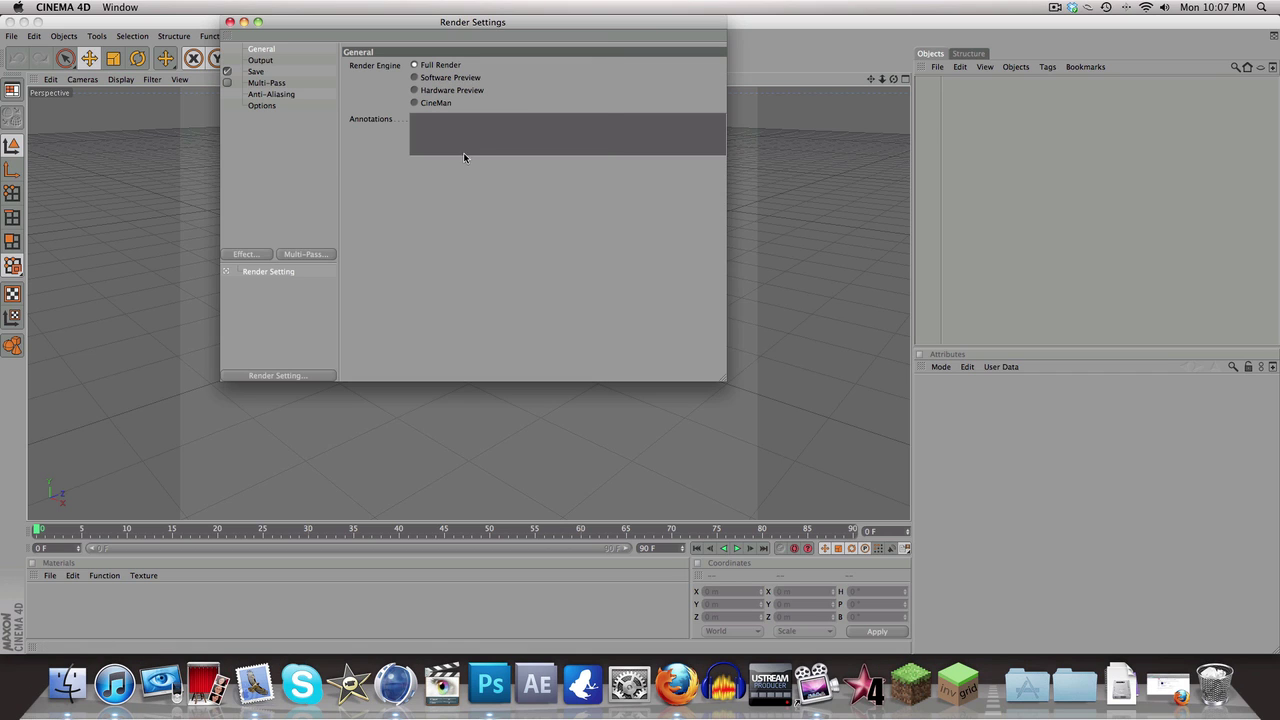
click(292, 376)
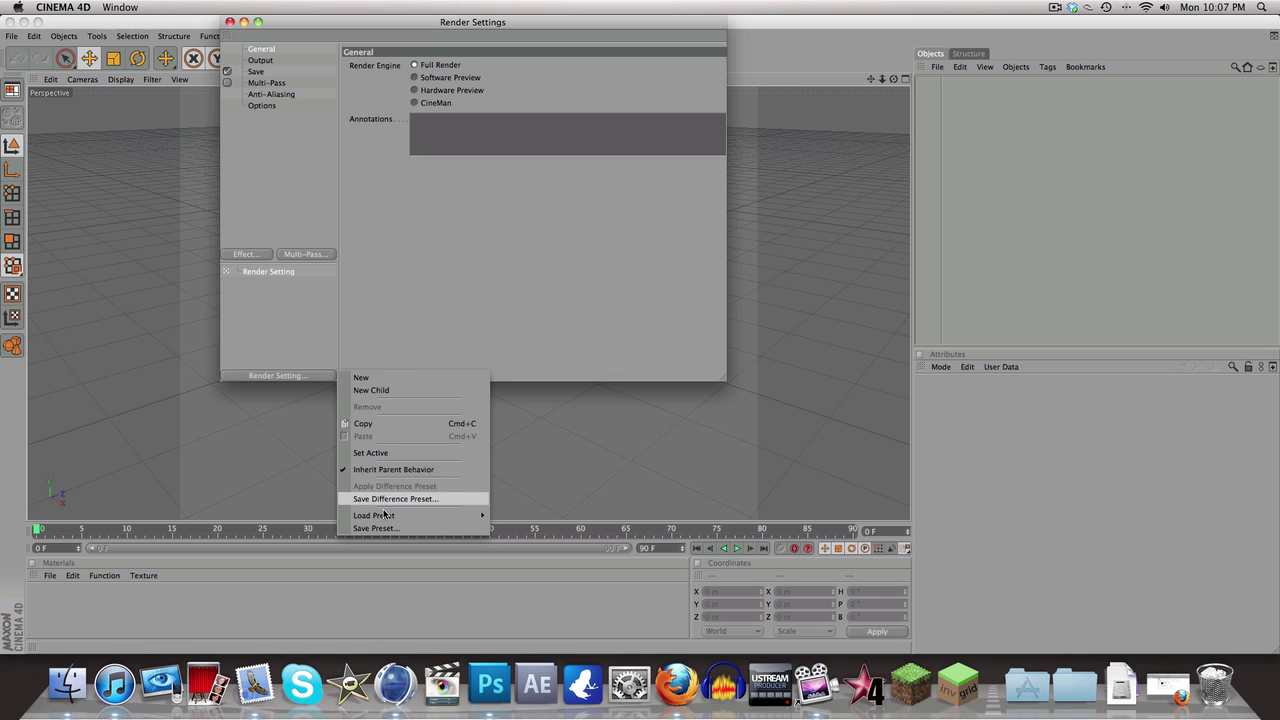
mouse_move(427, 516)
click(509, 529)
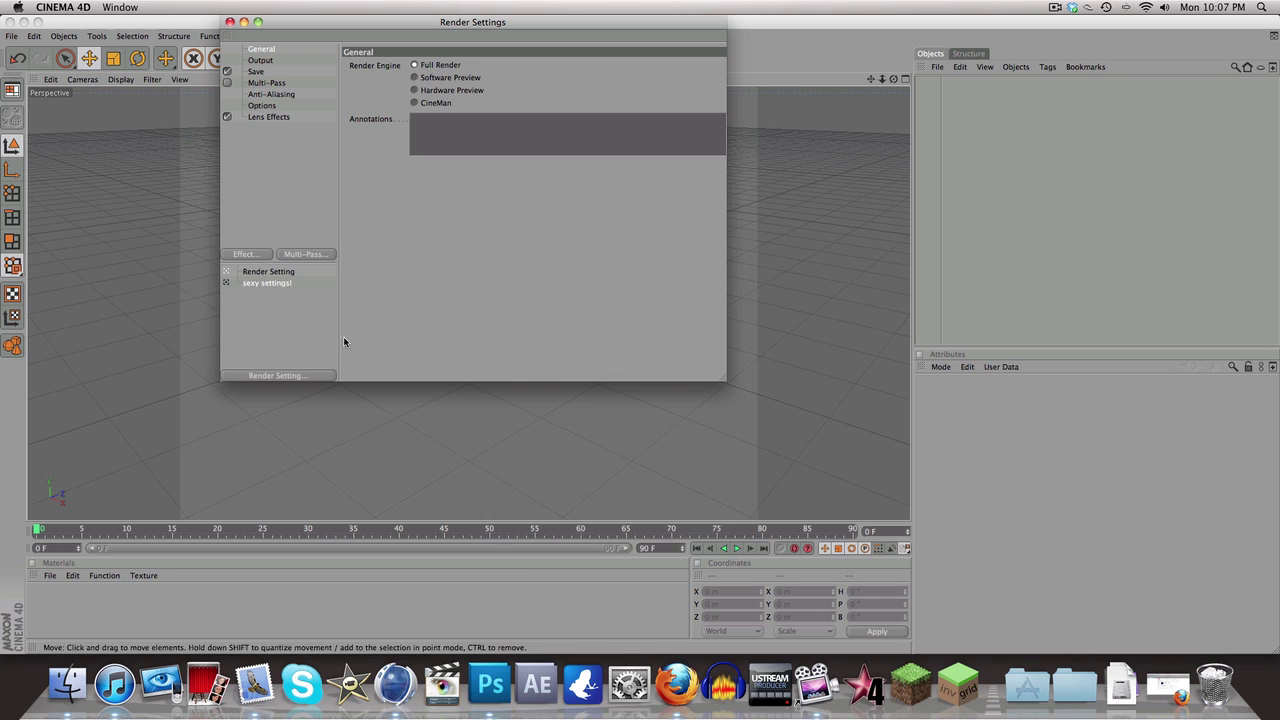
click(227, 284)
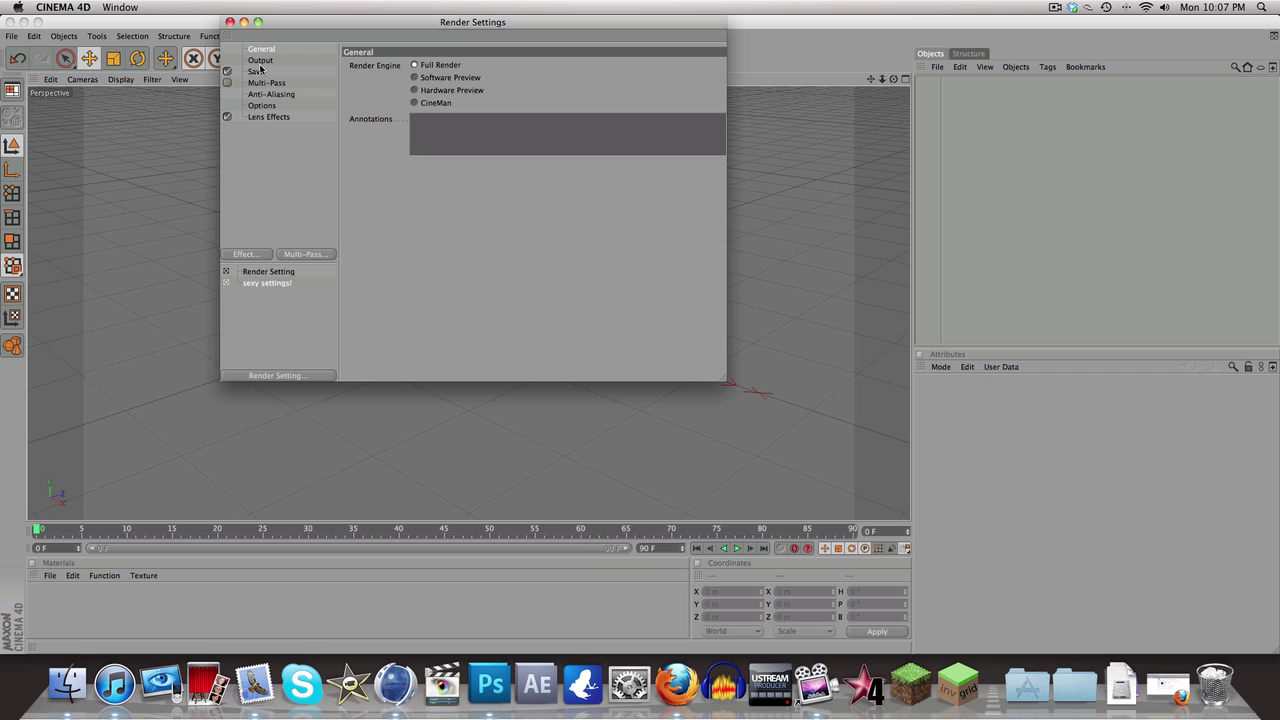
Set the output Frame Range to Current Frame, then view the Save page
click(260, 61)
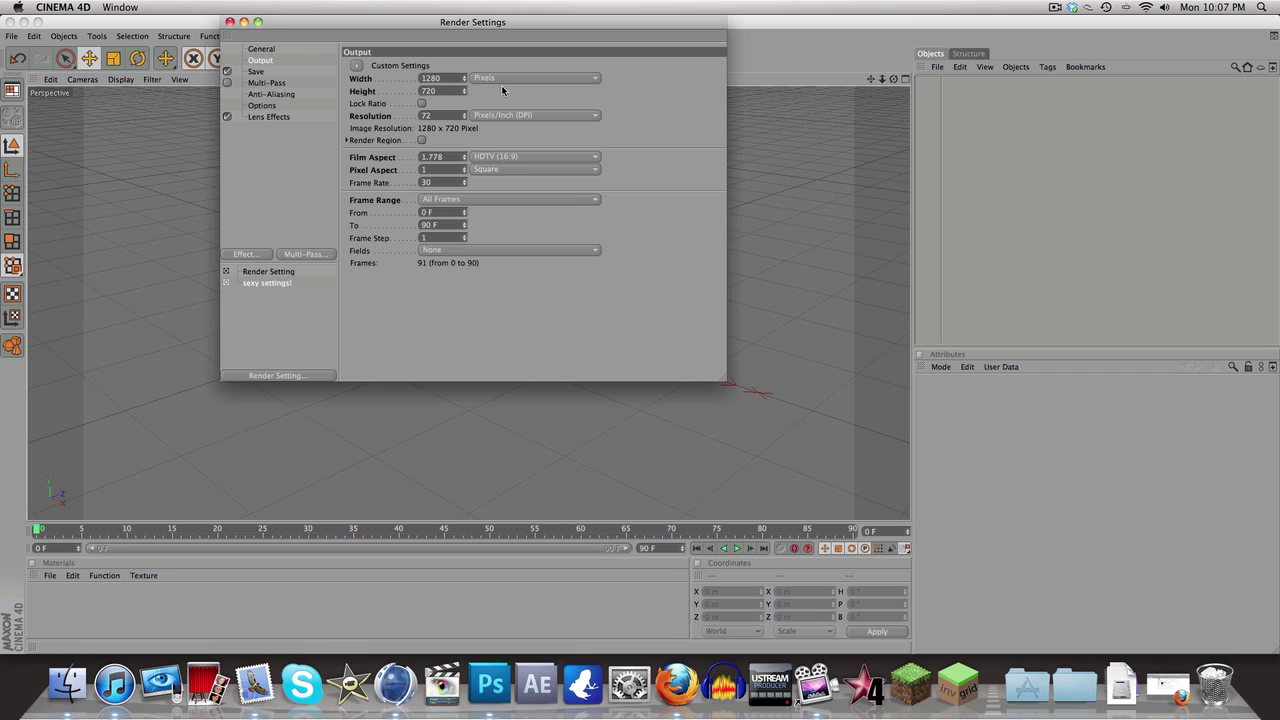
click(455, 201)
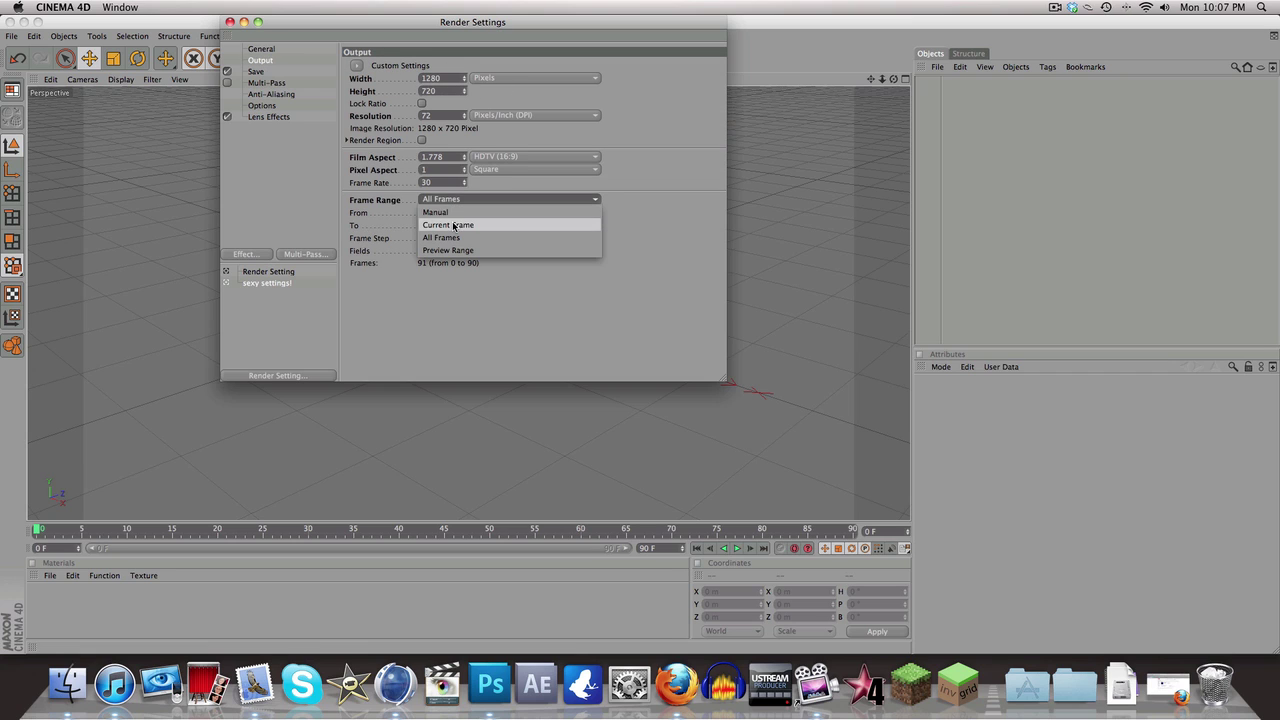
click(452, 213)
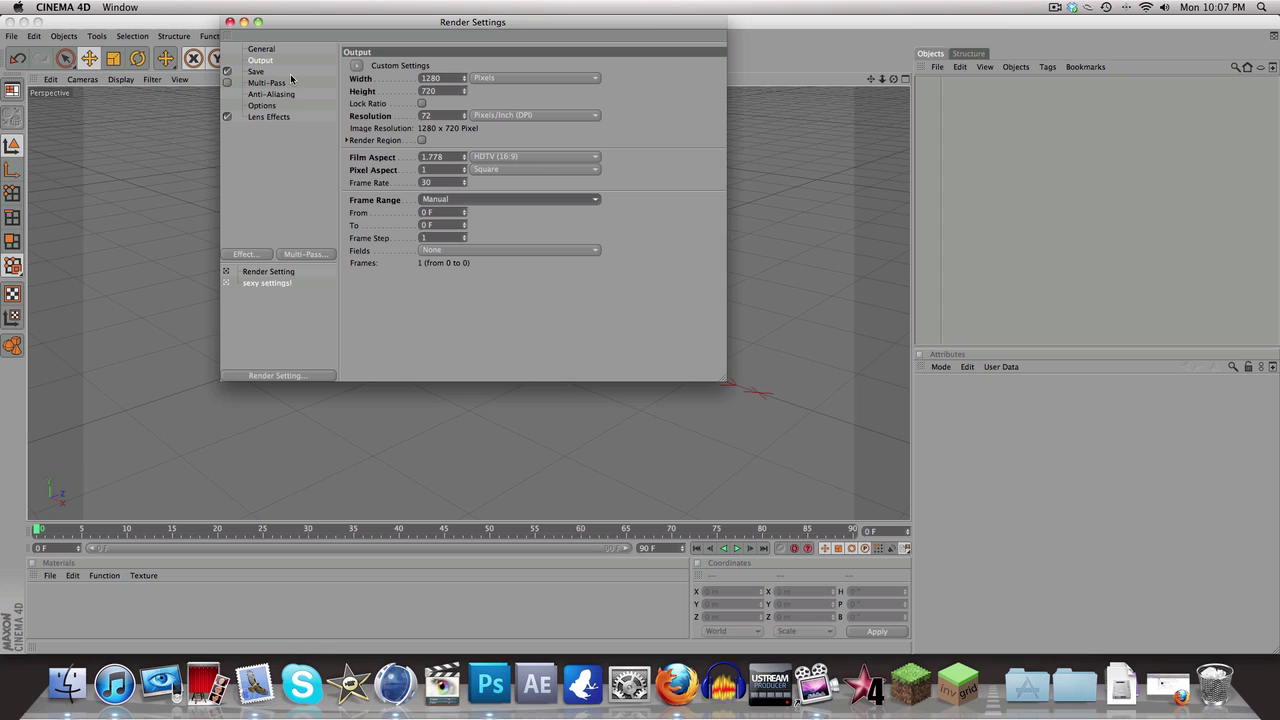
click(517, 200)
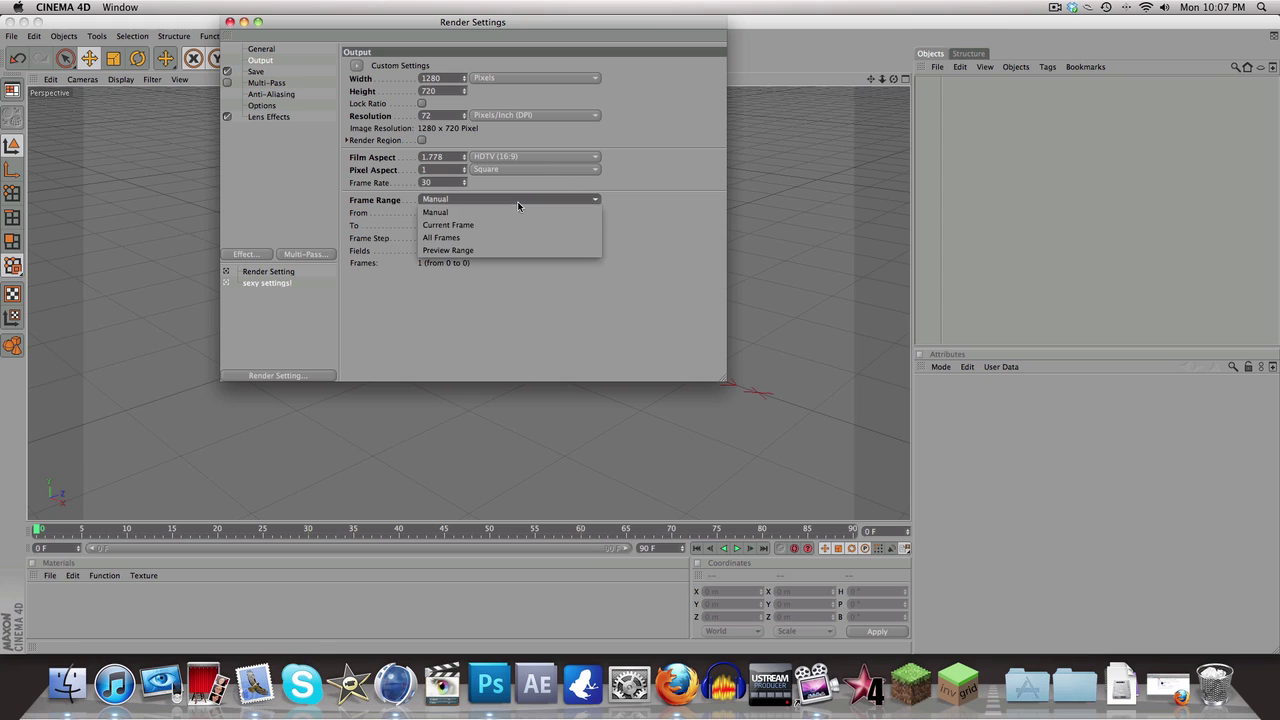
click(470, 230)
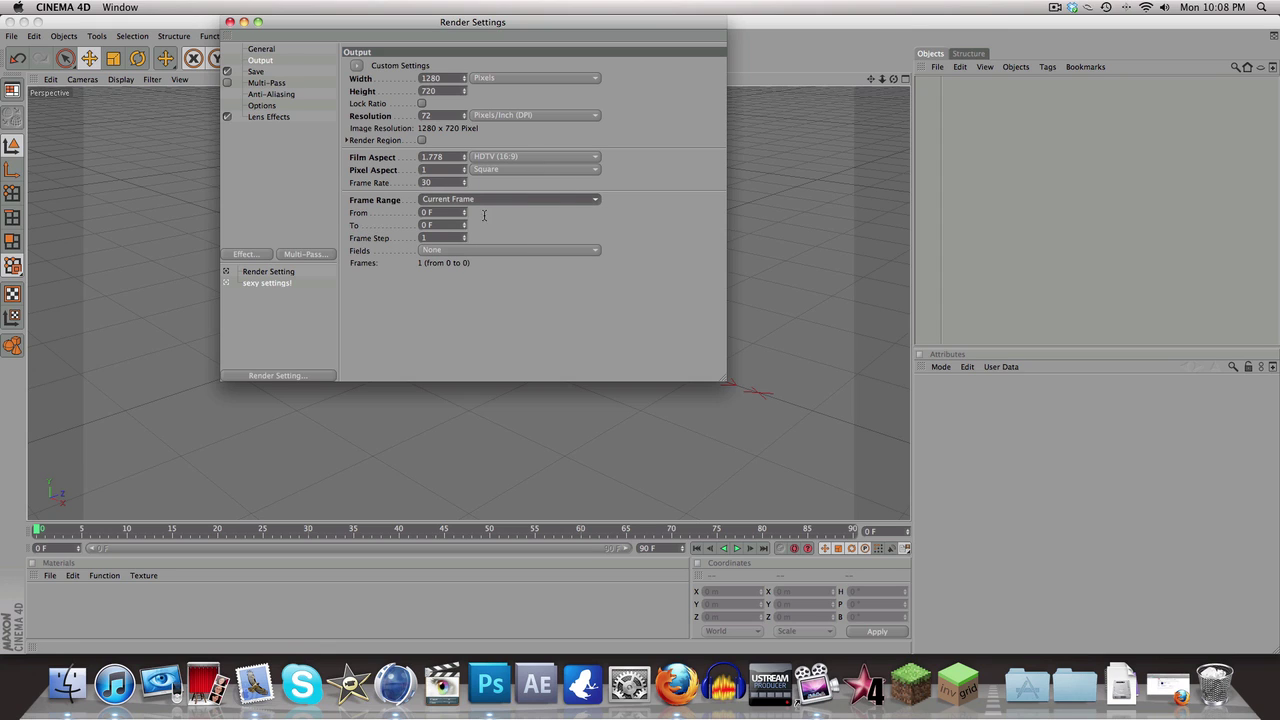
click(257, 72)
click(259, 60)
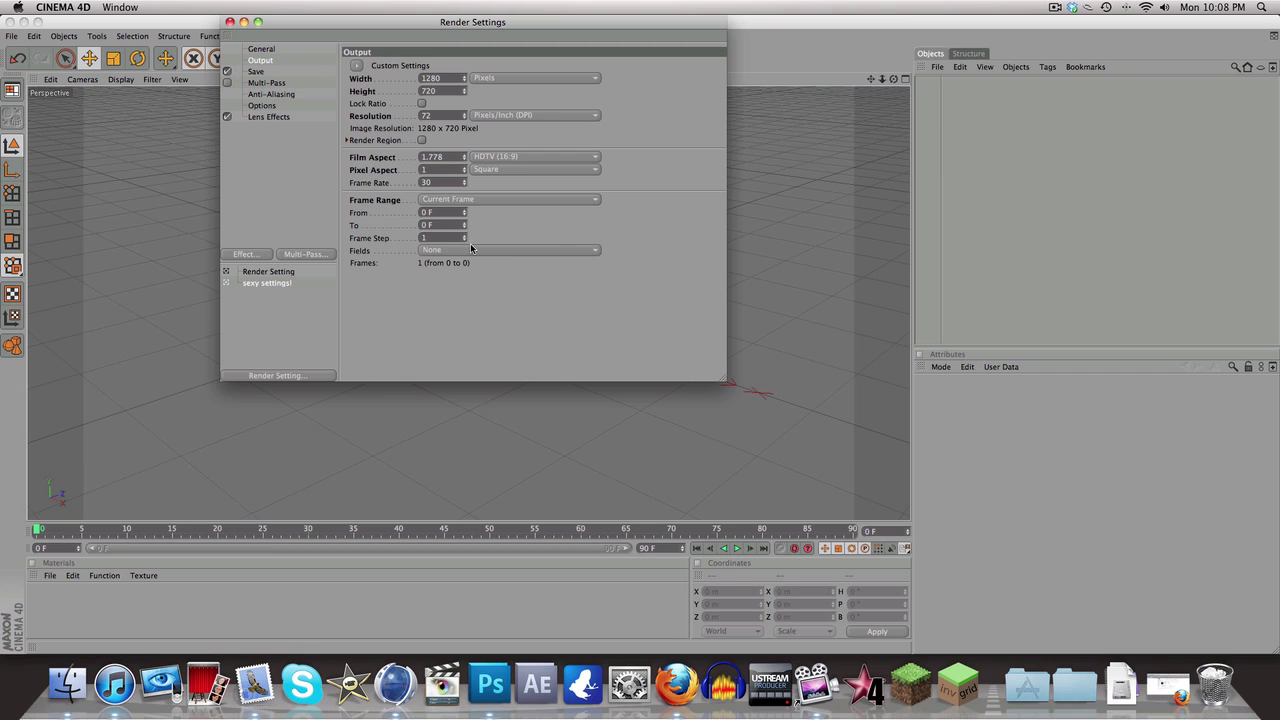
click(259, 72)
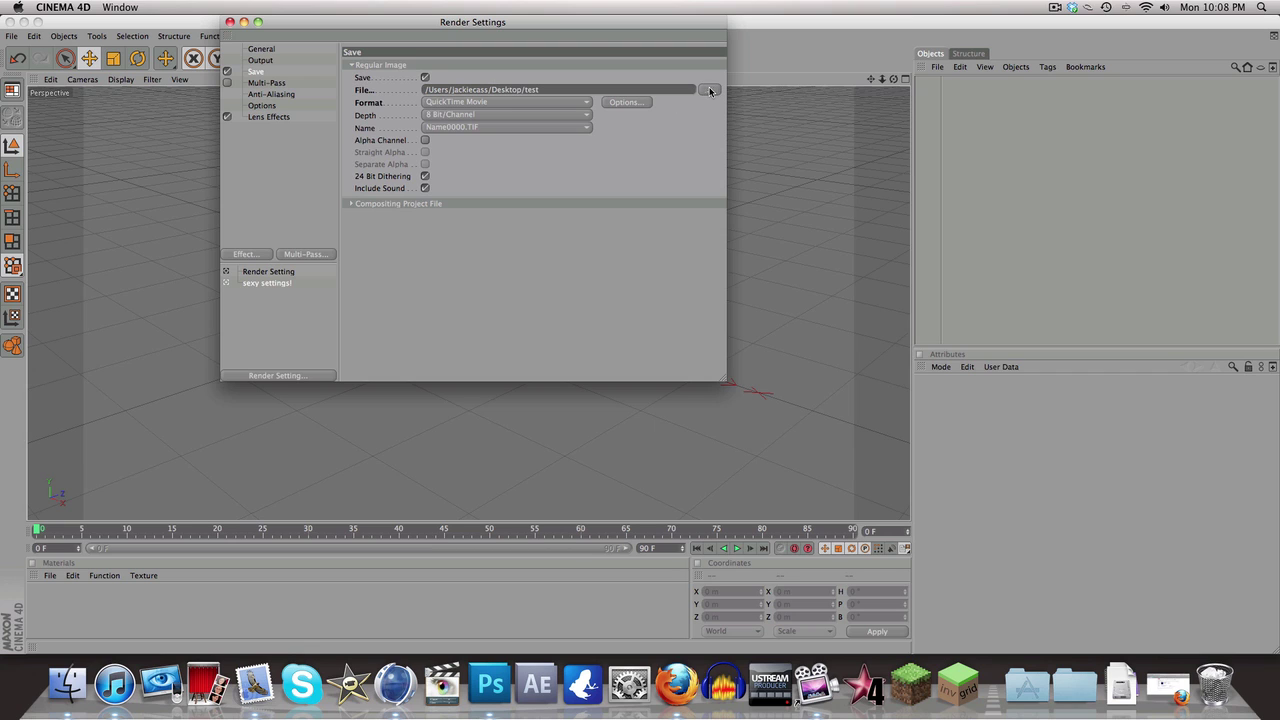
Set the save format to PNG with Alpha Channel and Straight Alpha enabled
click(557, 103)
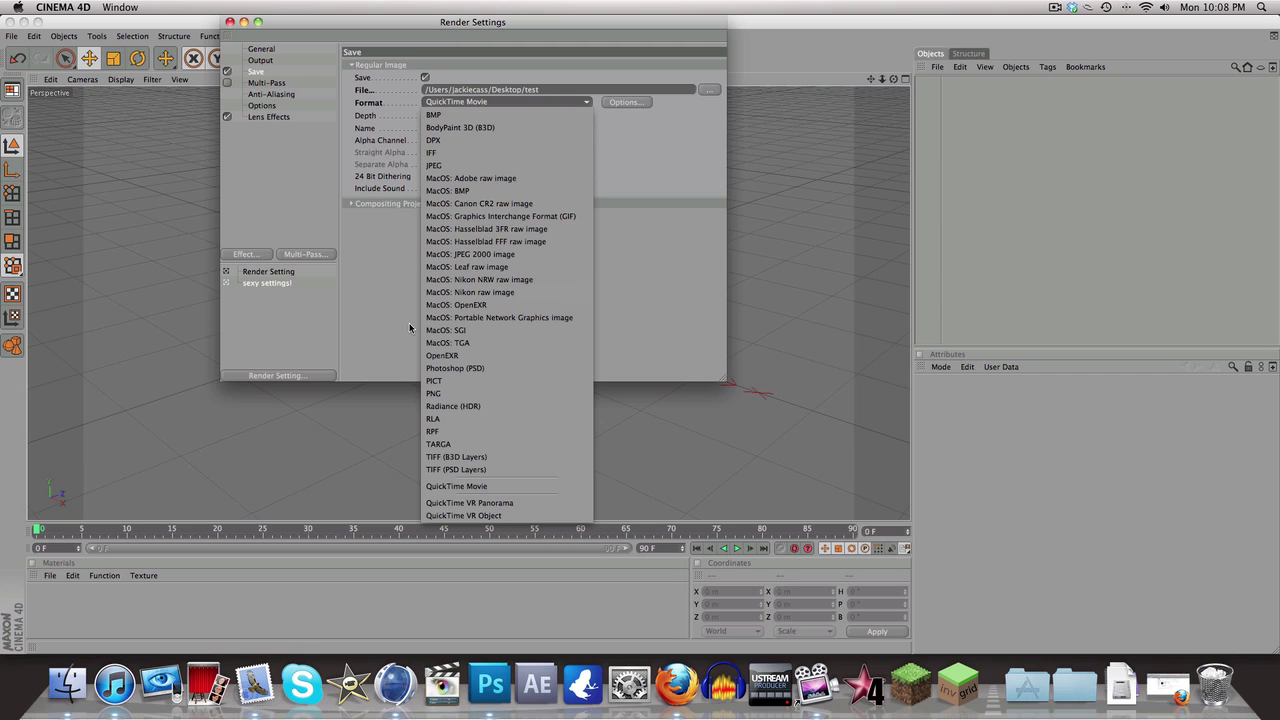
click(455, 396)
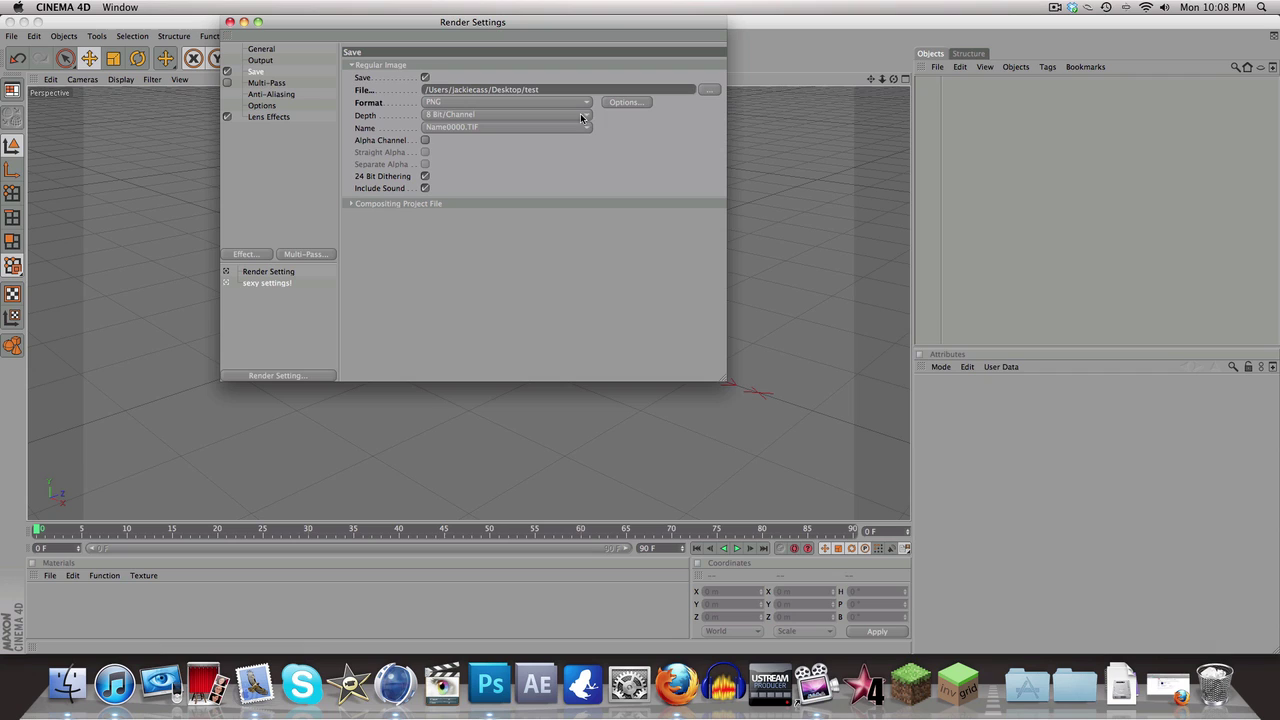
click(425, 141)
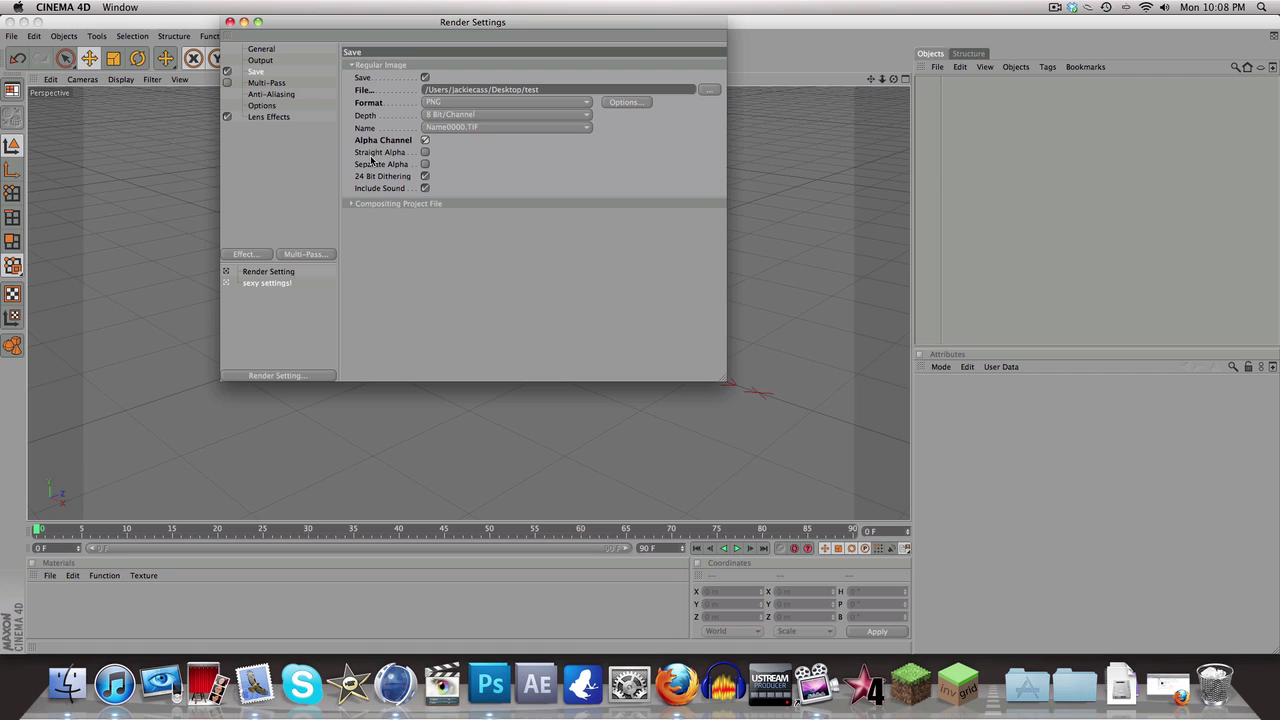
click(425, 154)
Check the Multi-Pass and Lens Effects pages, then close Render Settings
click(263, 84)
click(259, 119)
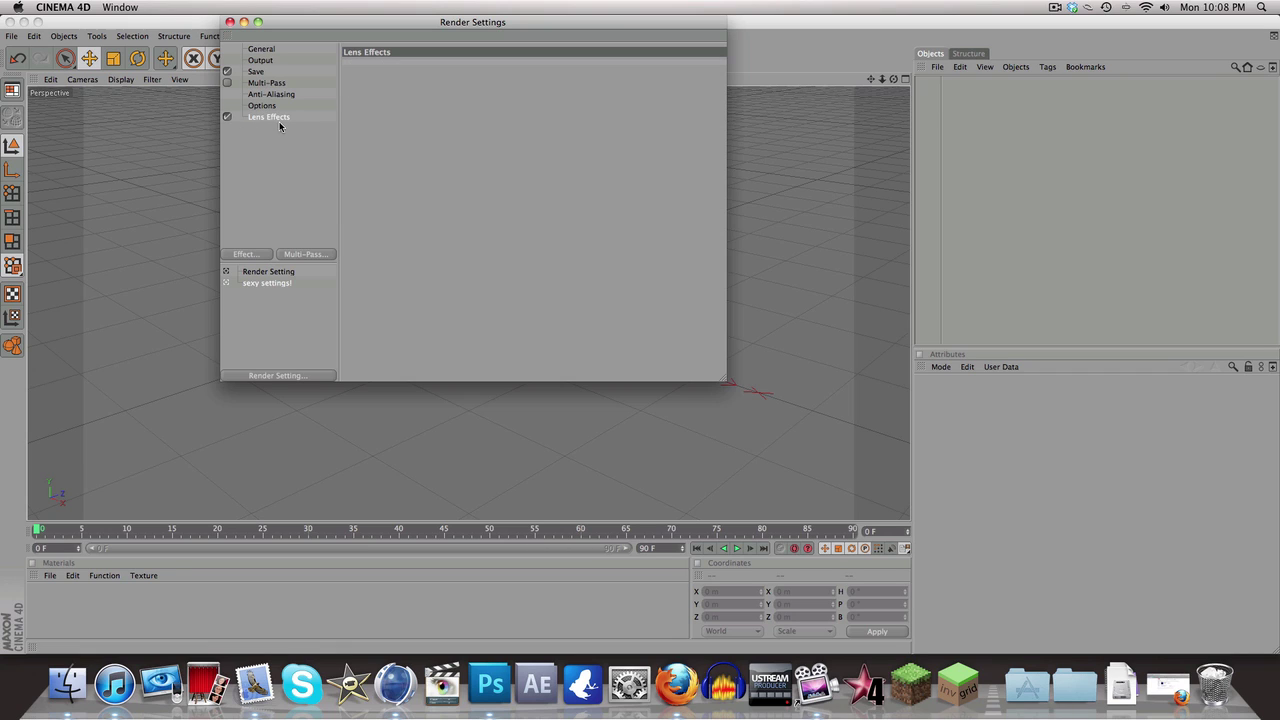
click(261, 62)
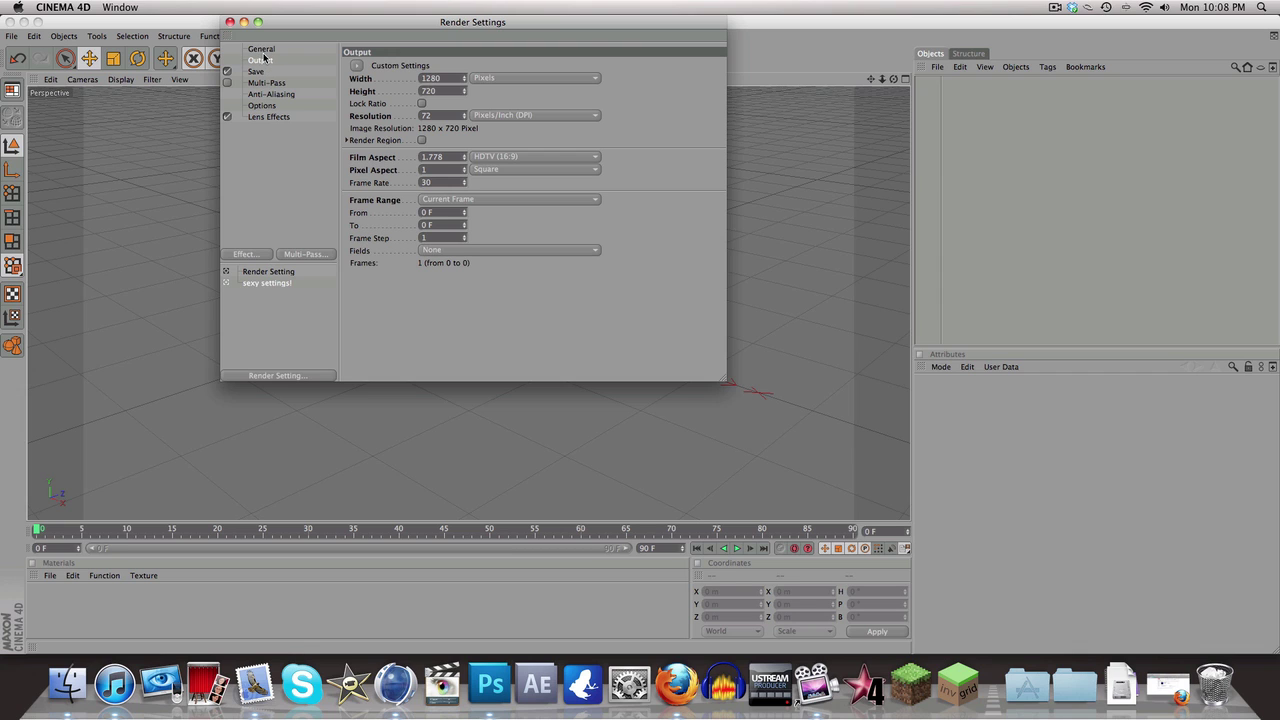
click(230, 22)
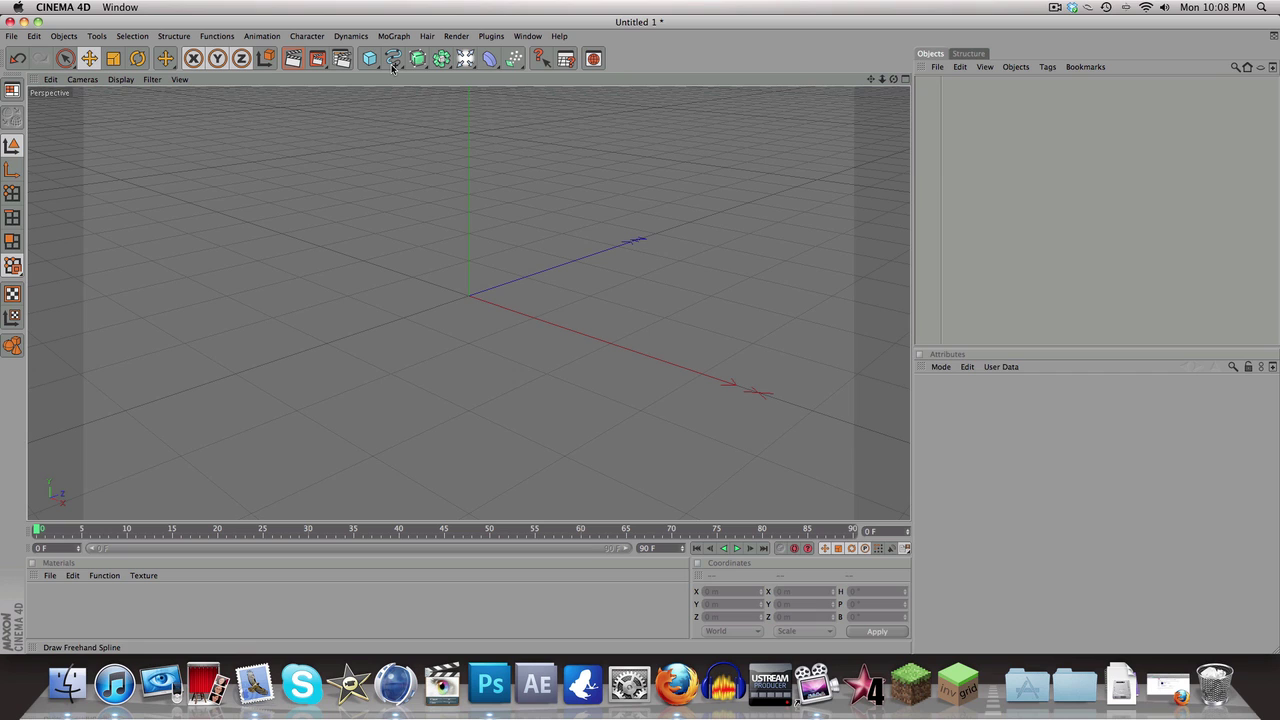
Add a Text spline and change its text to 'GT'
drag(393, 68, 600, 171)
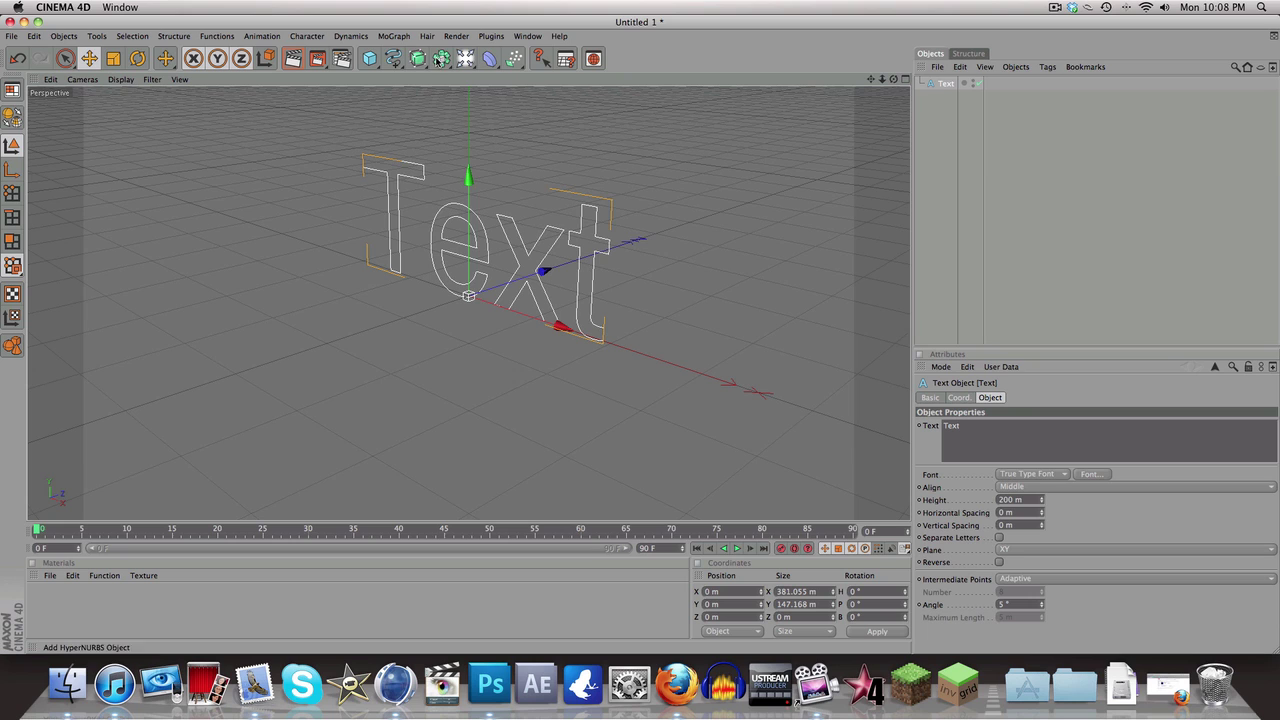
drag(393, 58, 713, 57)
click(1003, 431)
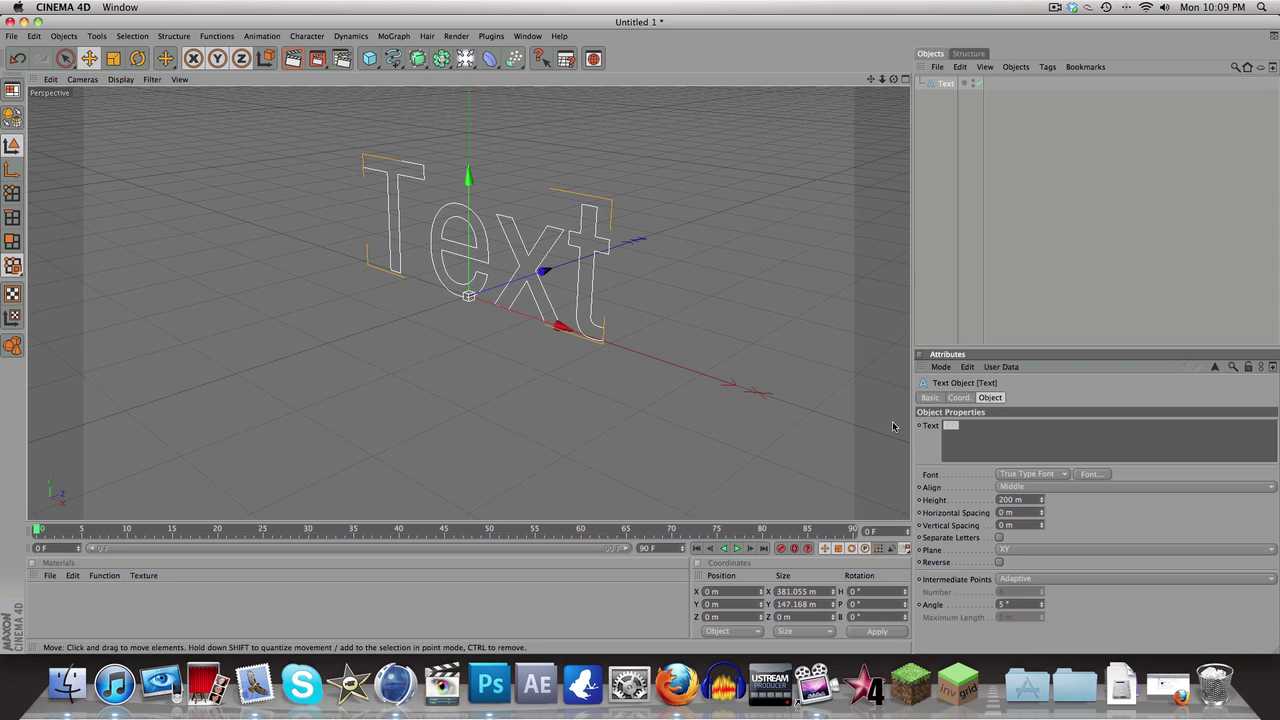
text(CT)
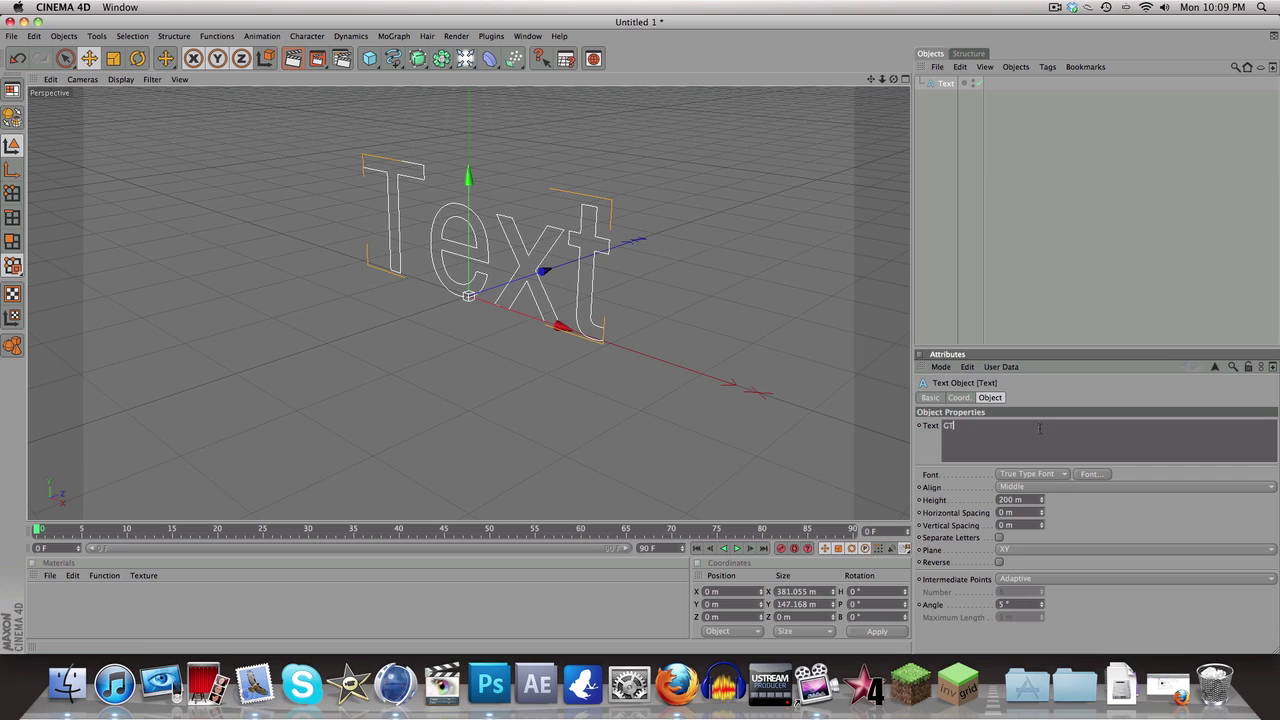
Set the Text spline's font to Graffiti
click(1087, 473)
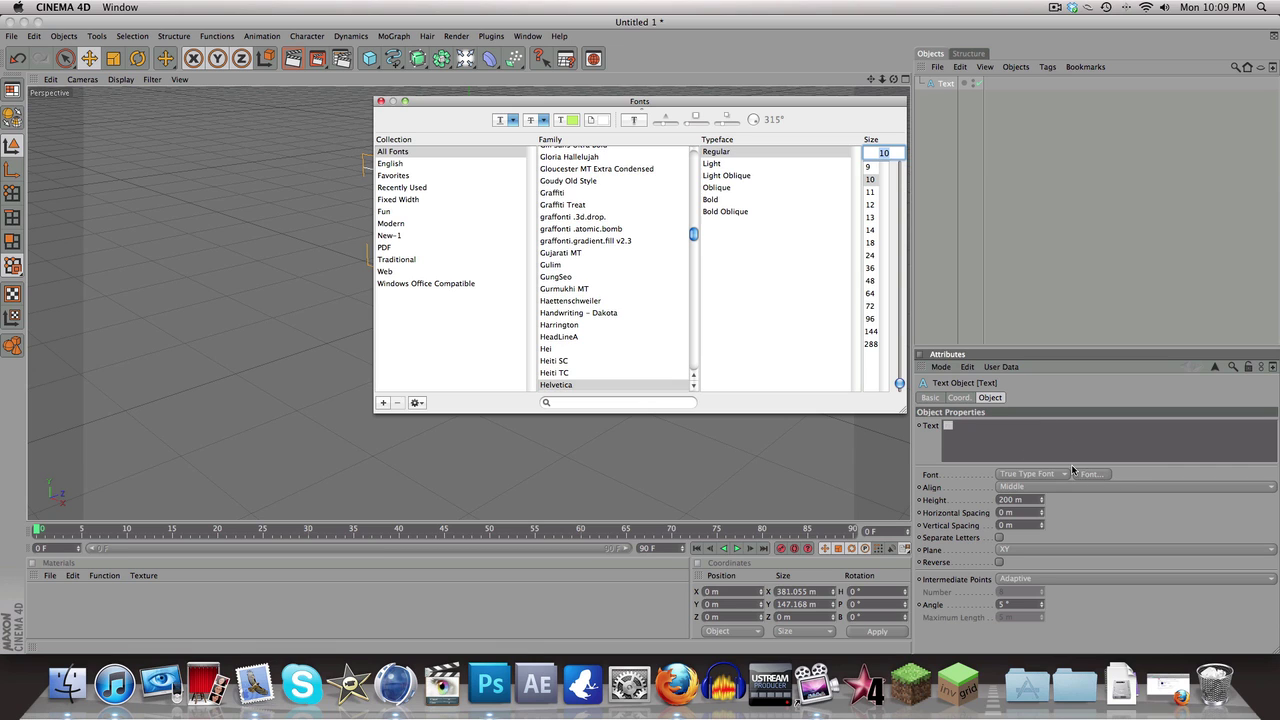
click(557, 194)
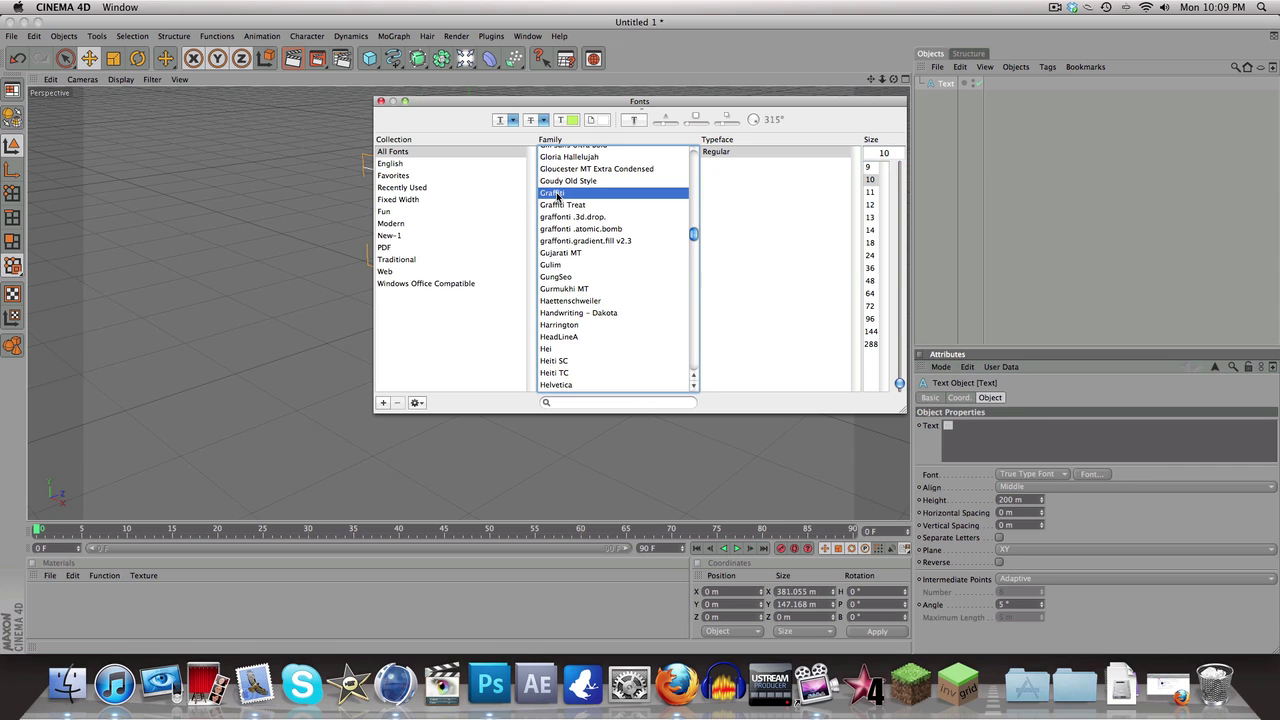
click(380, 102)
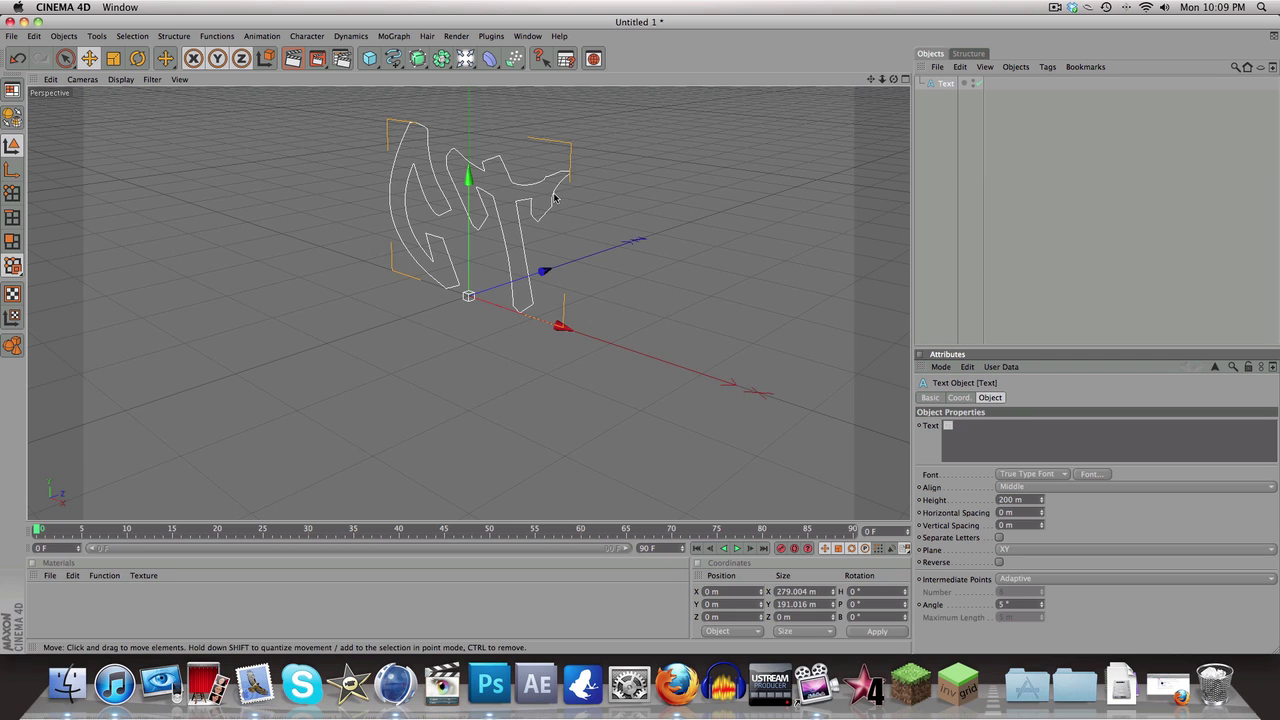
click(419, 60)
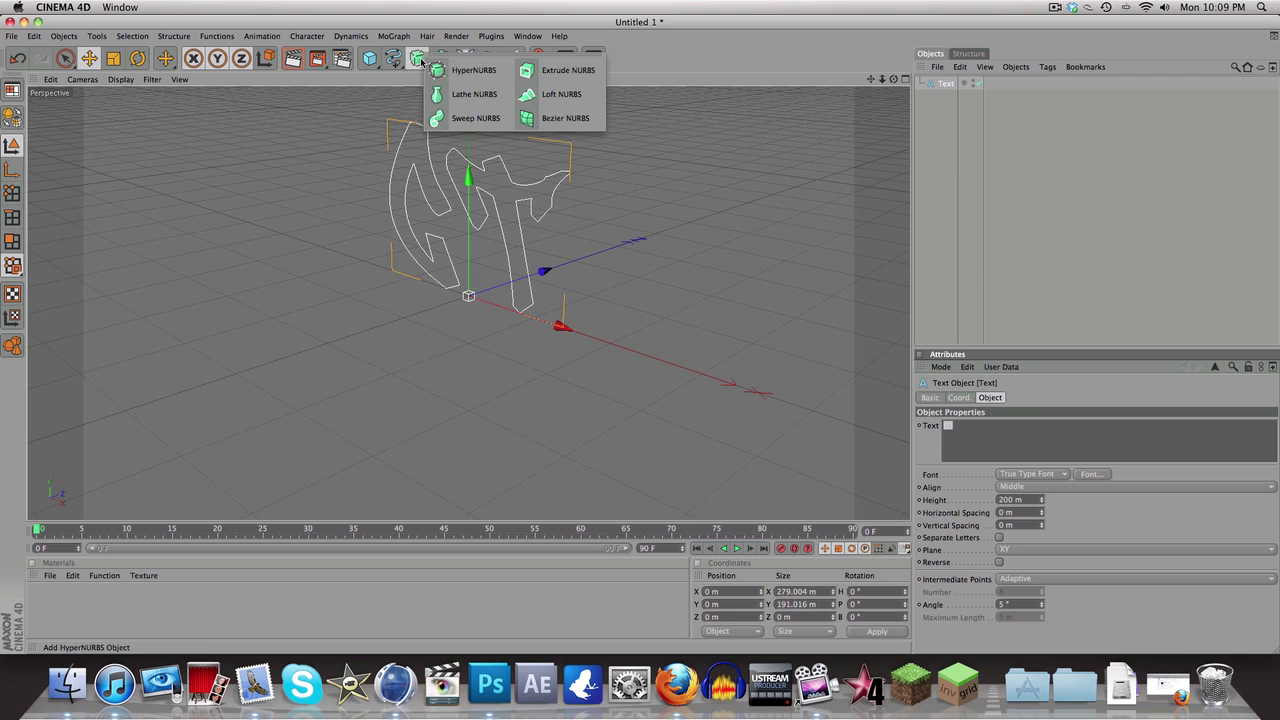
Put the Text spline inside a new Extrude NURBS and move the 3D GT lower along Y
click(541, 77)
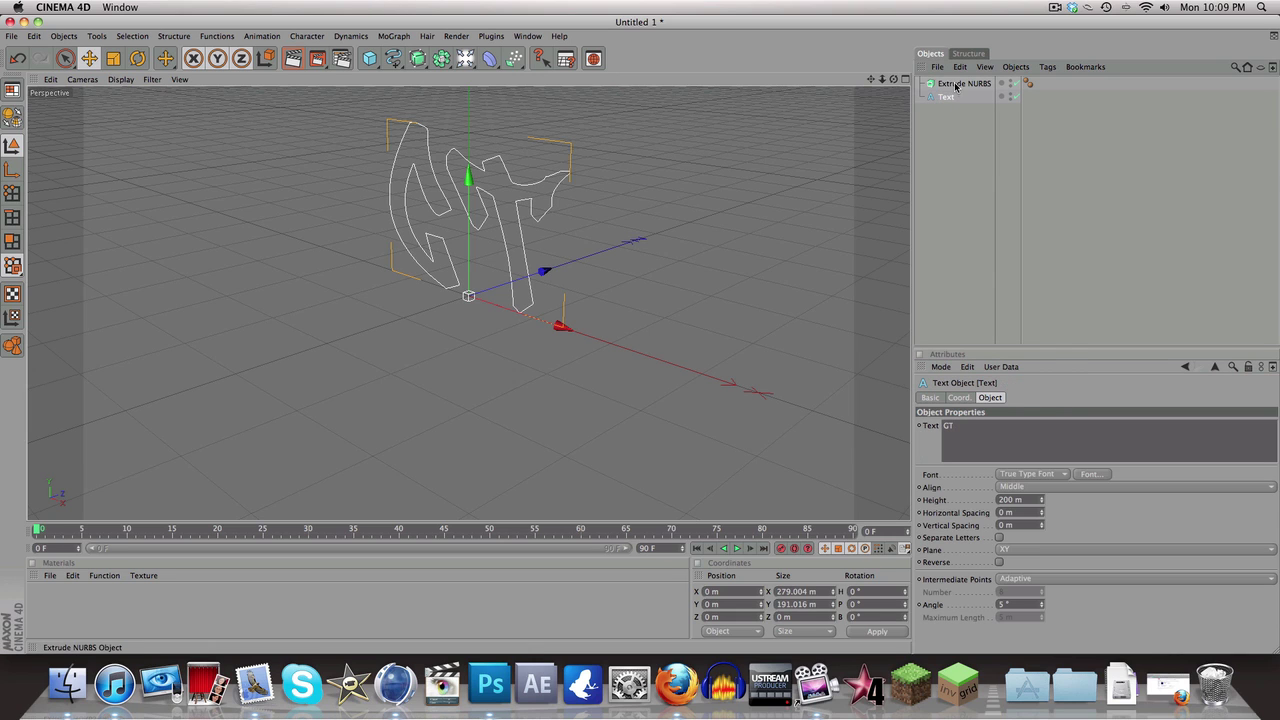
drag(952, 97, 948, 87)
drag(948, 87, 948, 87)
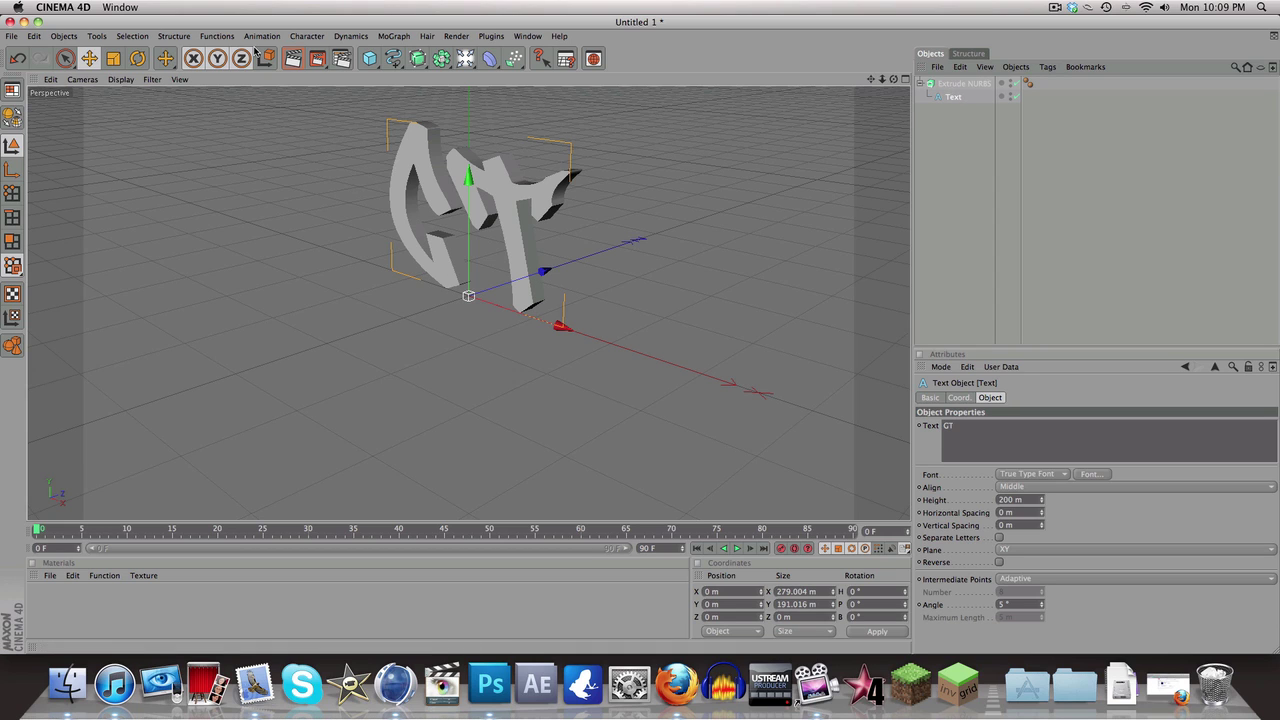
click(291, 59)
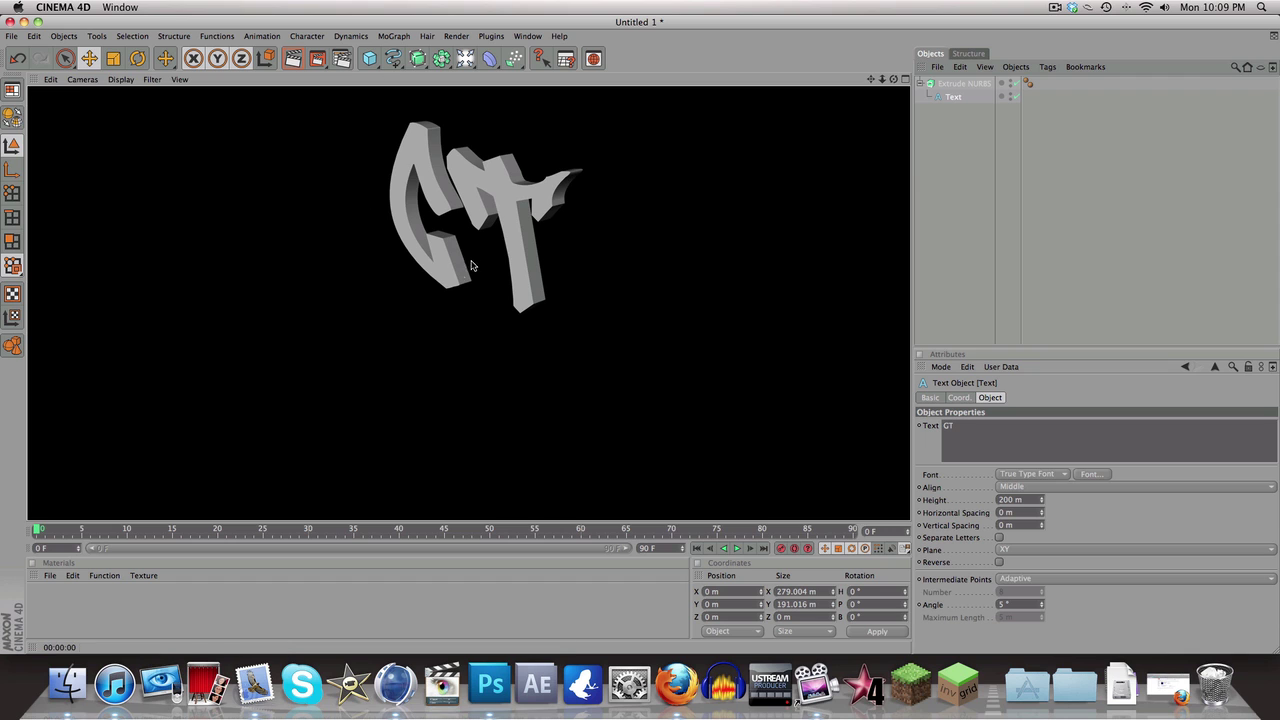
click(505, 206)
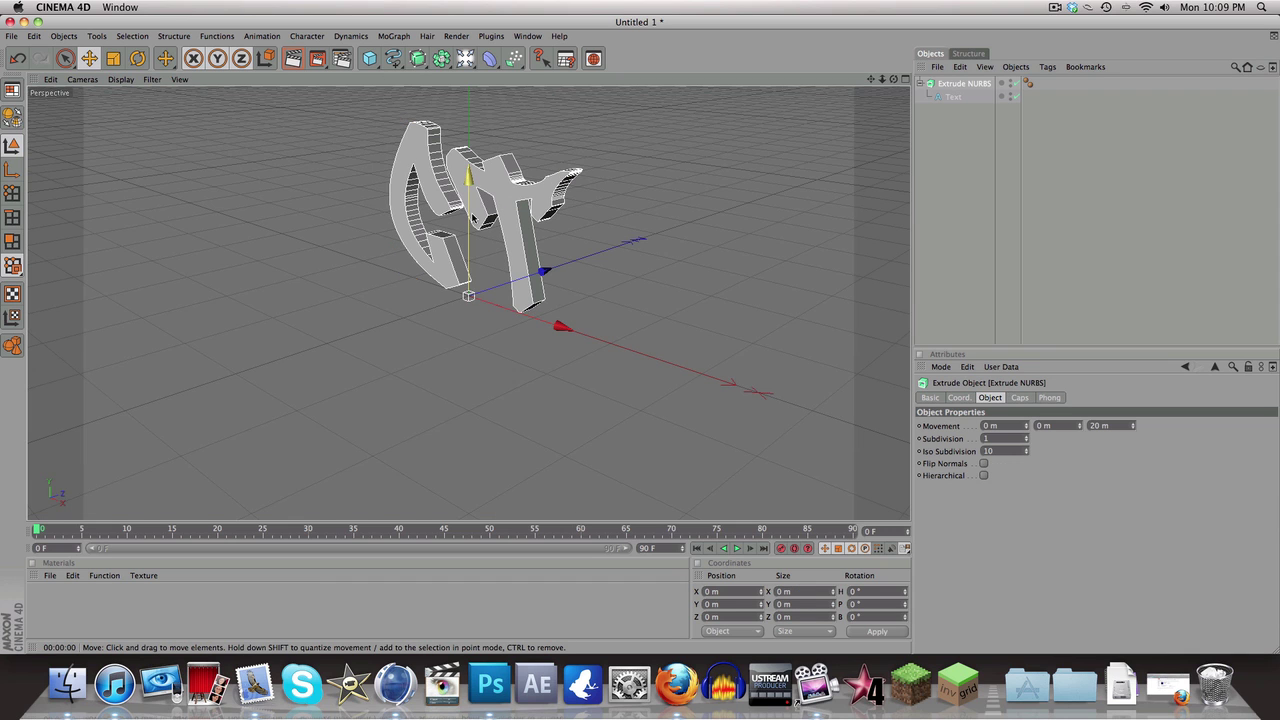
drag(476, 219, 467, 303)
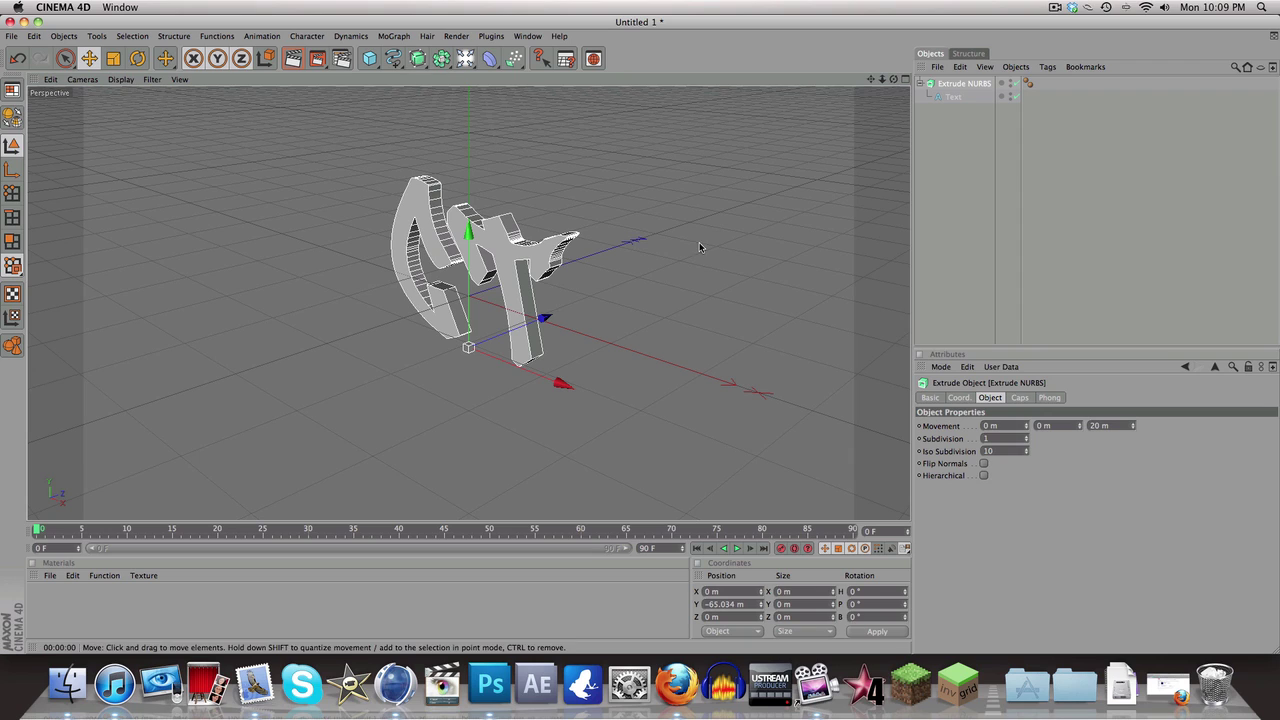
Set the extrusion's Movement Z depth to 20 m
click(1133, 428)
drag(1133, 427, 1079, 428)
double_click(1097, 427)
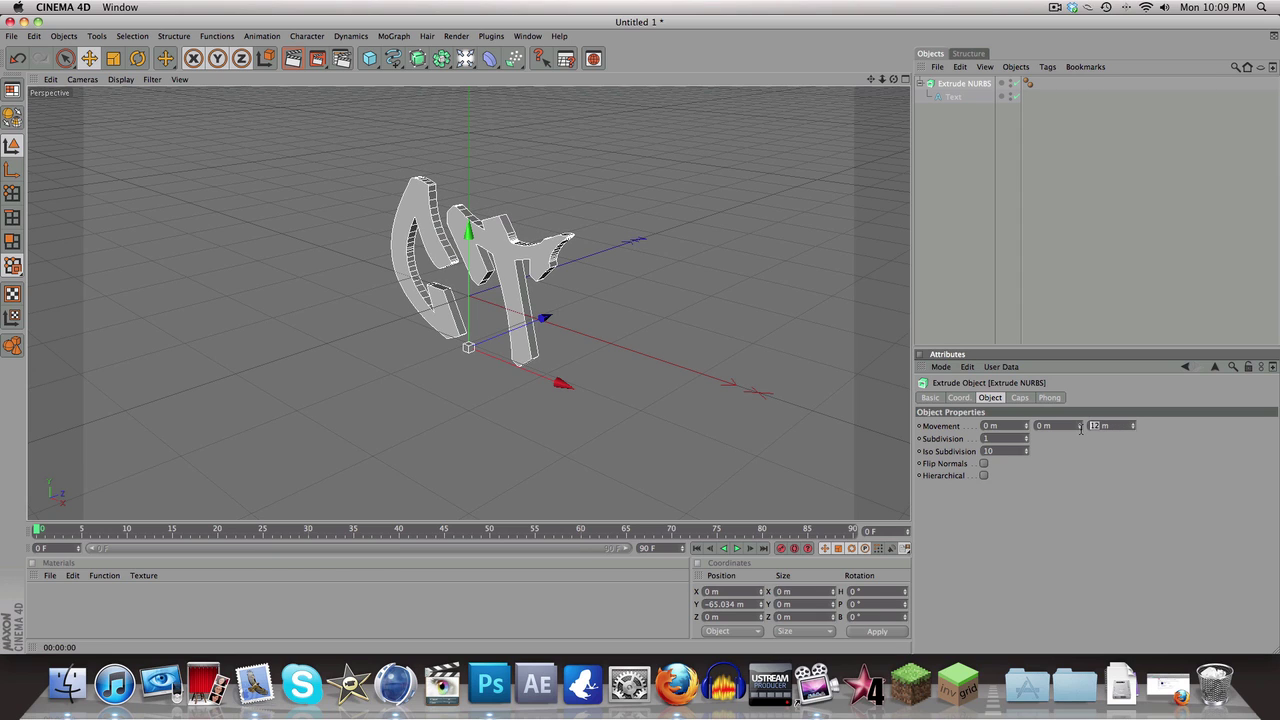
text(2)
key(Return)
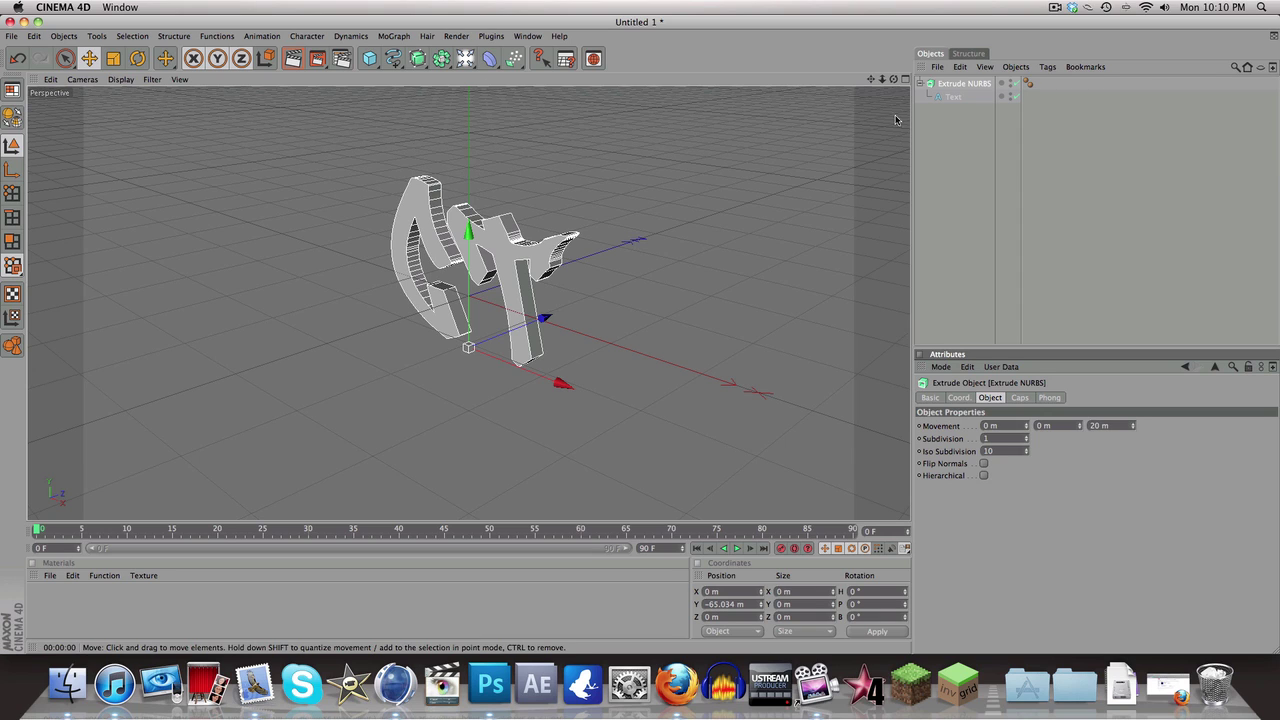
Copy and paste the Extrude NURBS, then drag the duplicate back along Z to Z 11.832 m
click(953, 86)
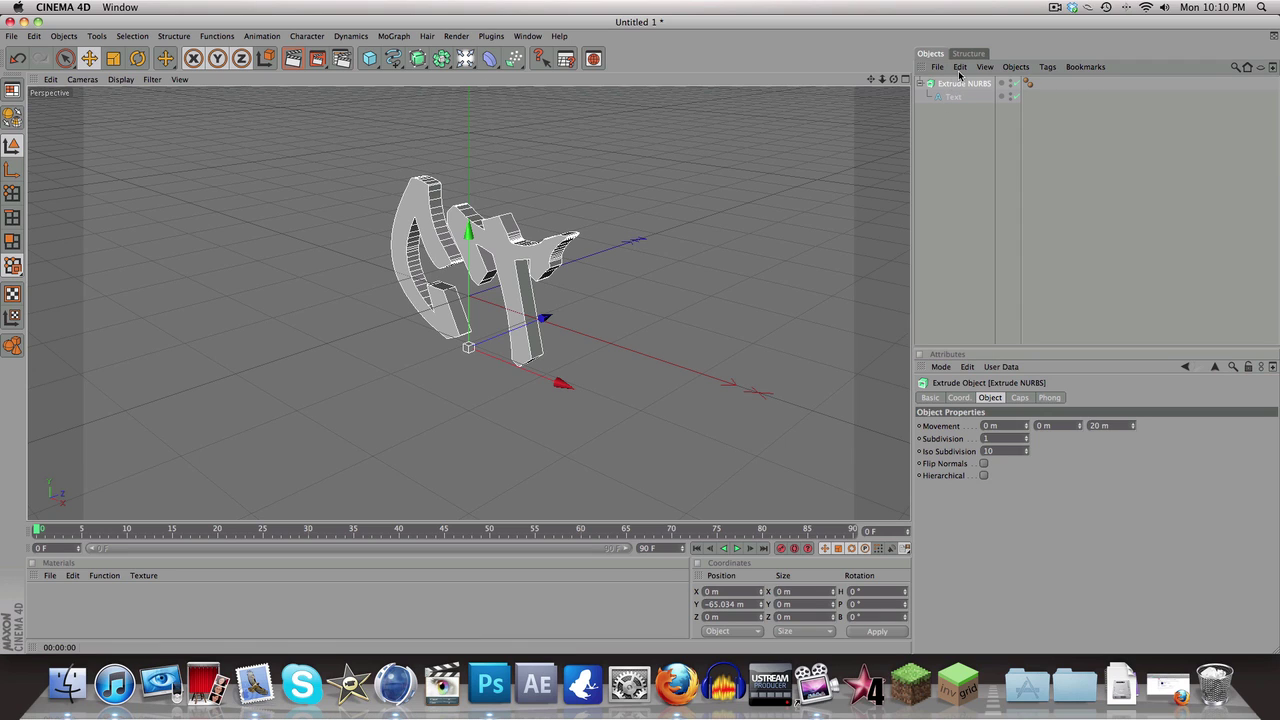
click(959, 66)
click(969, 118)
click(959, 66)
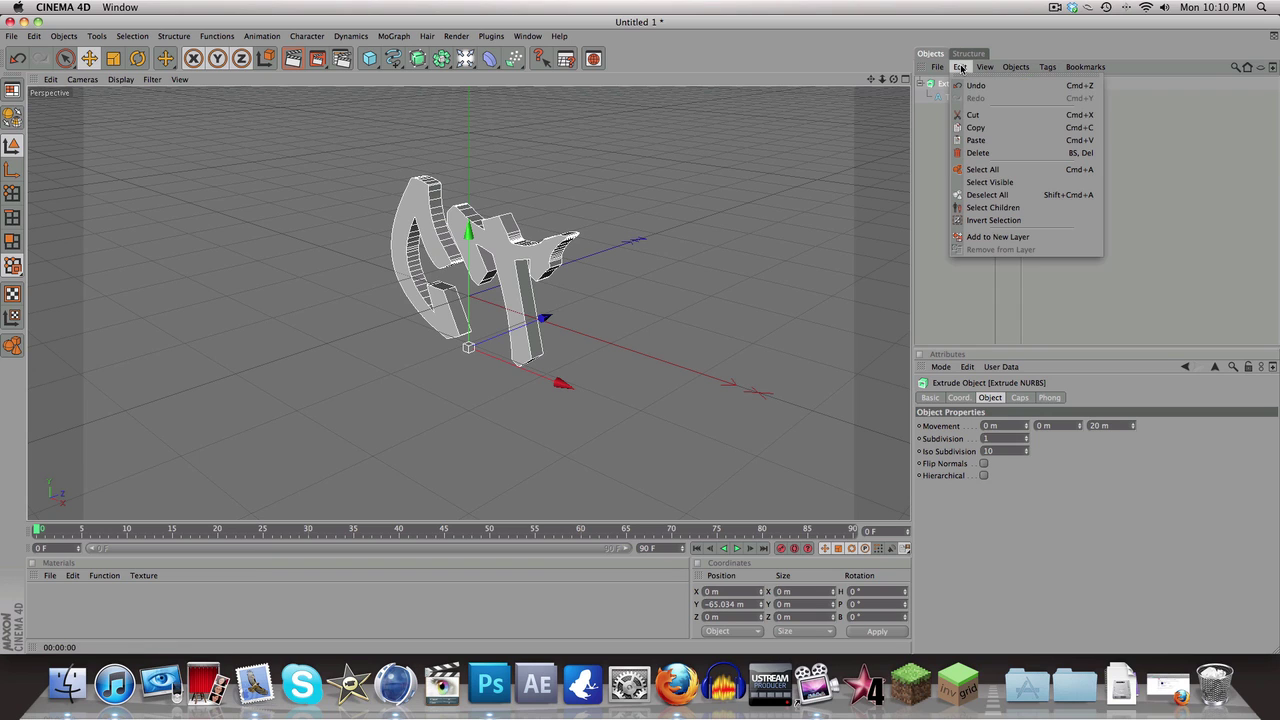
click(972, 135)
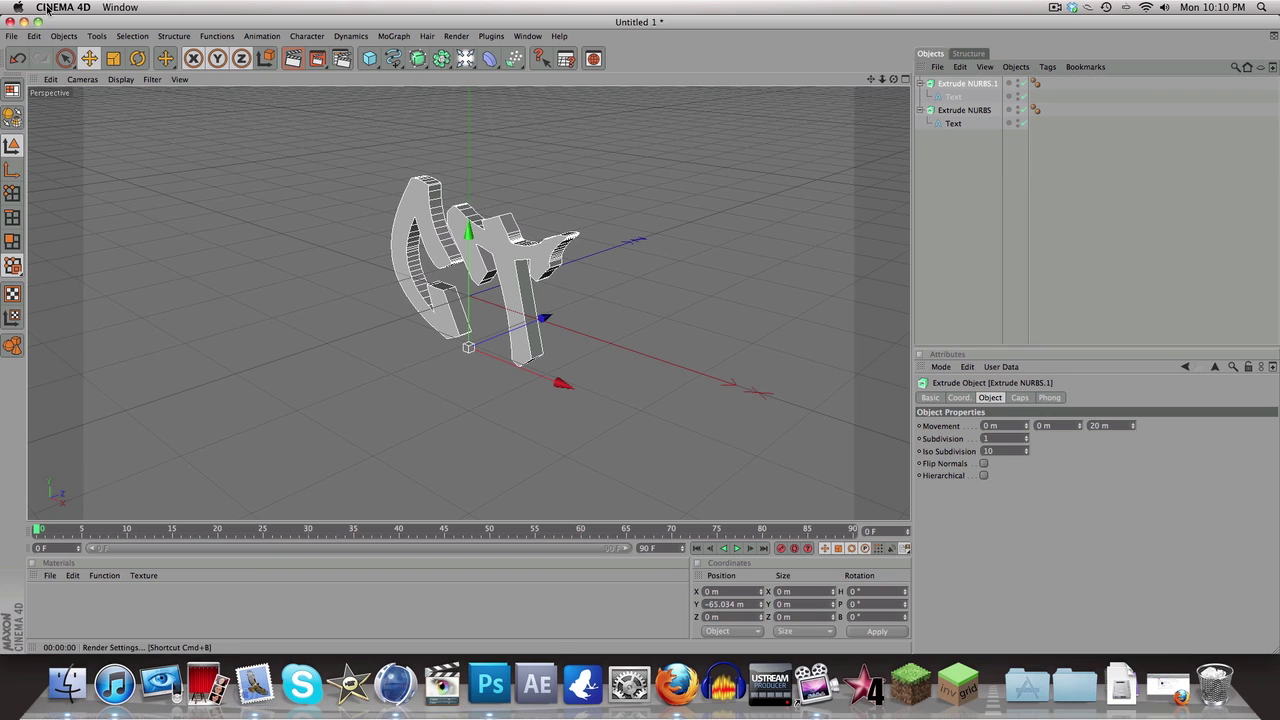
click(89, 59)
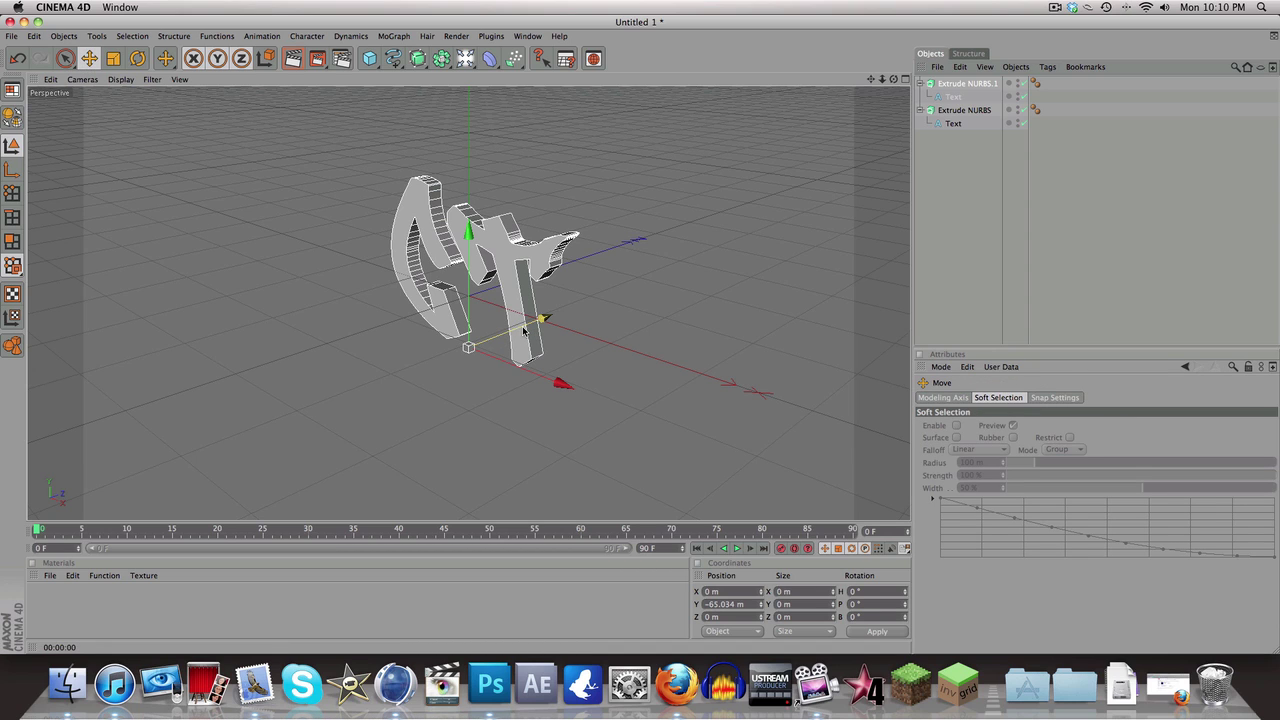
drag(533, 331, 553, 315)
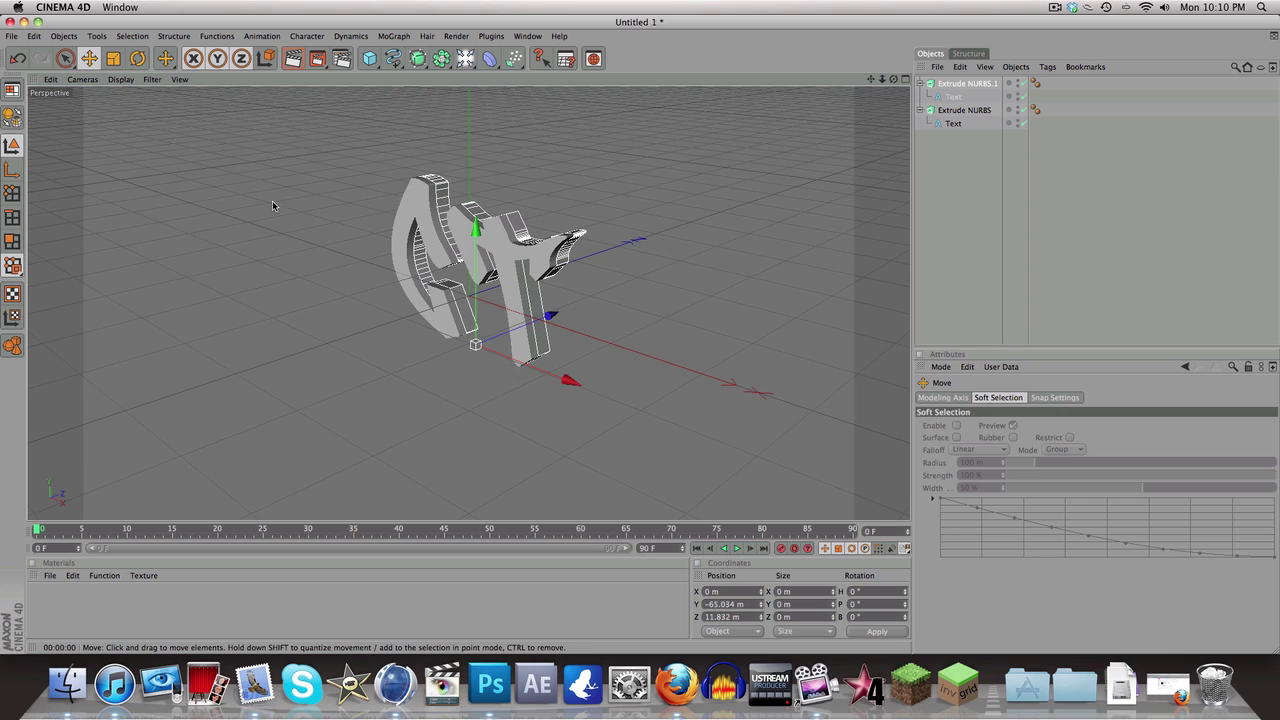
Give Extrude NURBS.1 a Fillet start cap and a Fillet Cap end
click(982, 84)
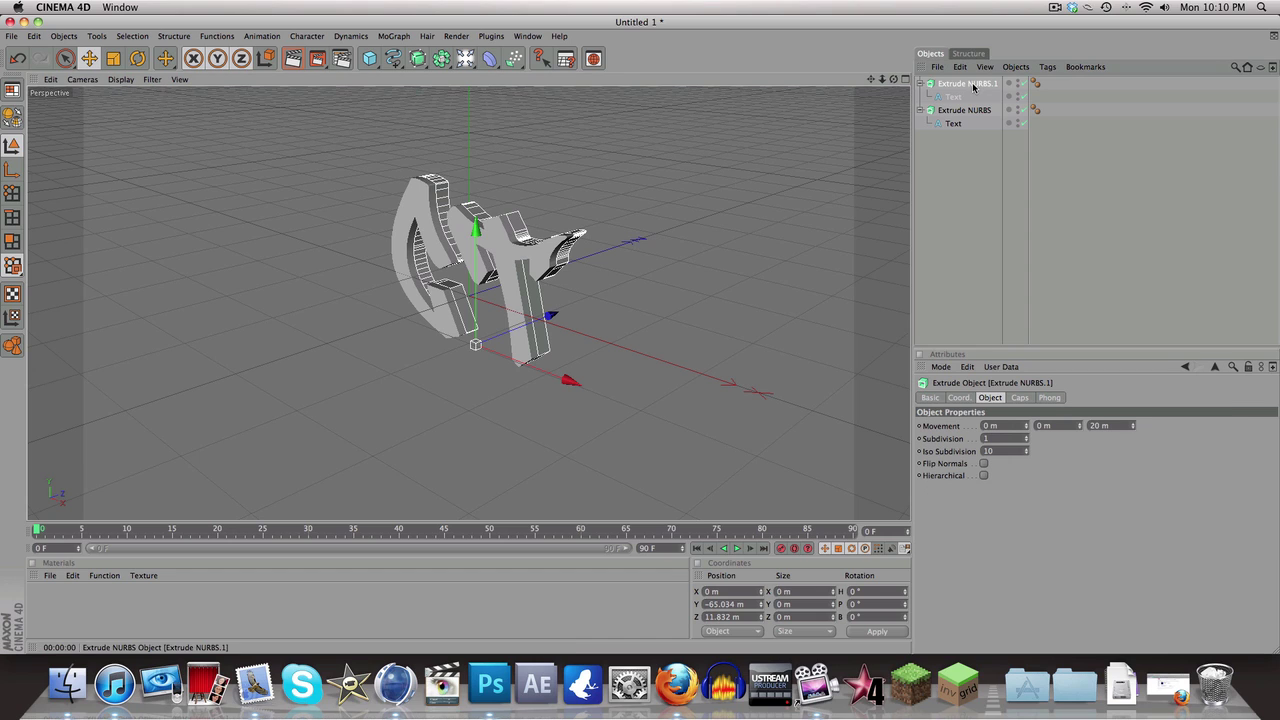
click(1019, 398)
click(1018, 426)
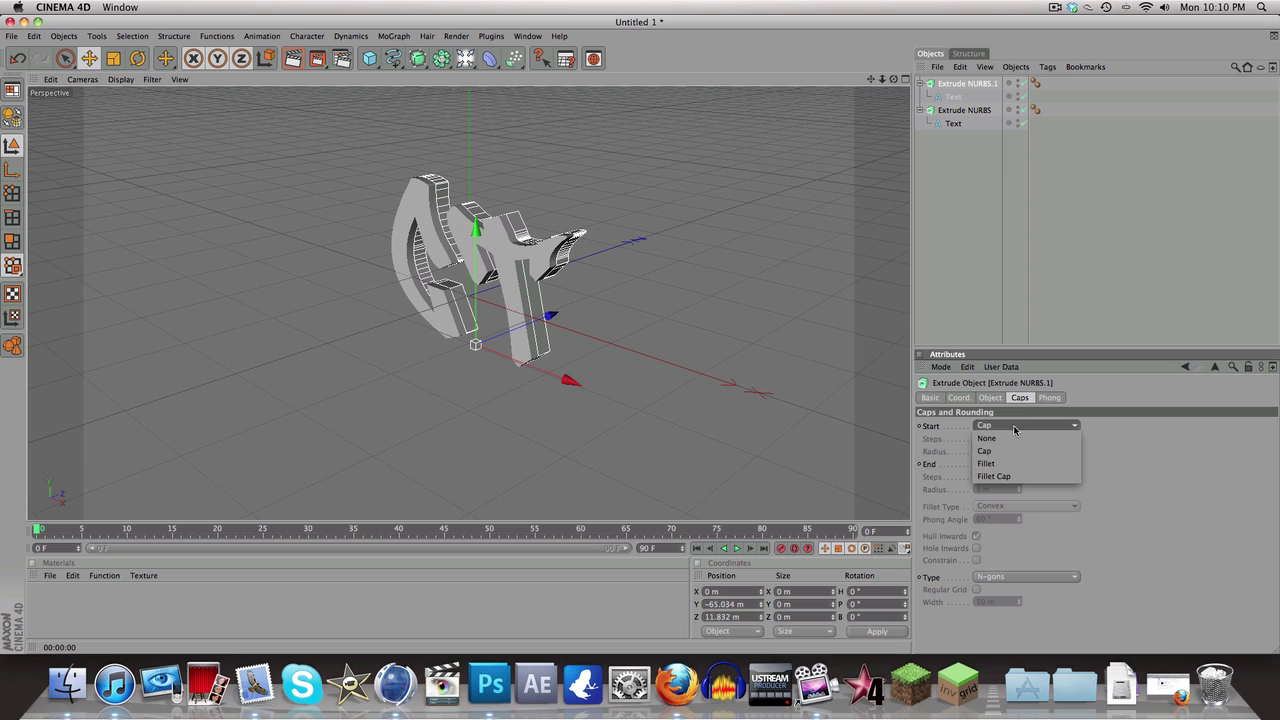
click(1002, 465)
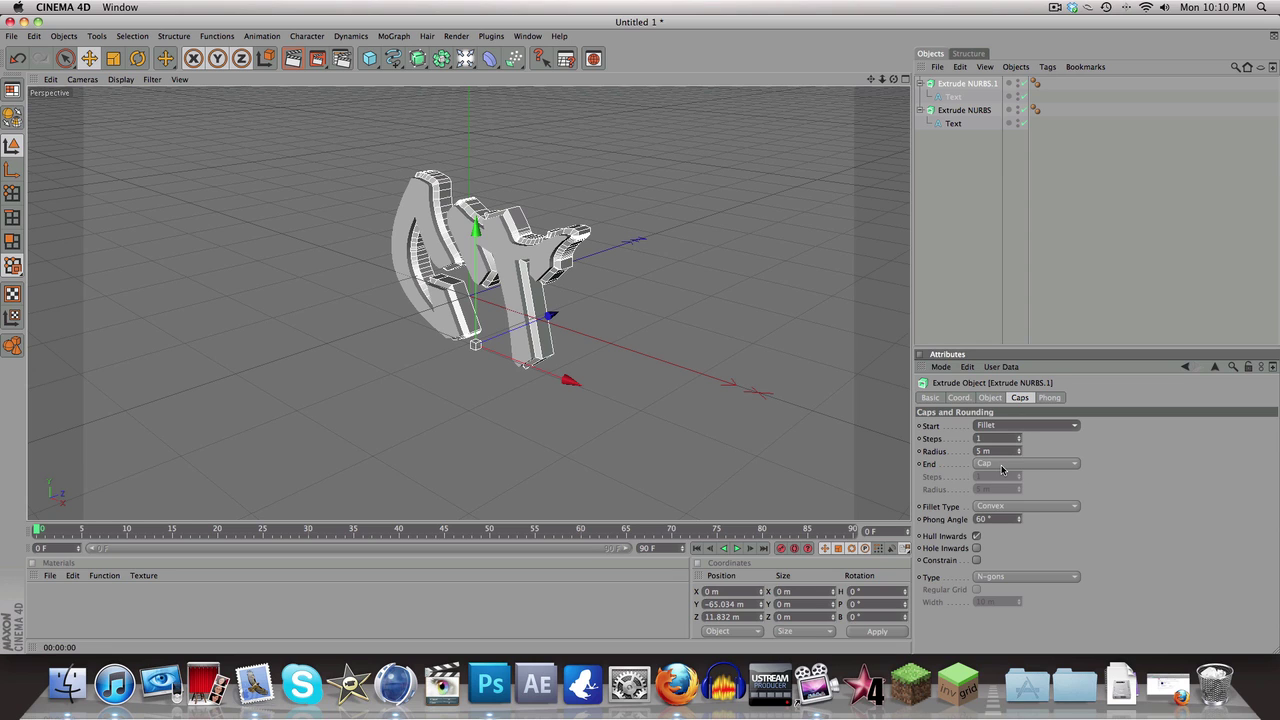
click(1008, 466)
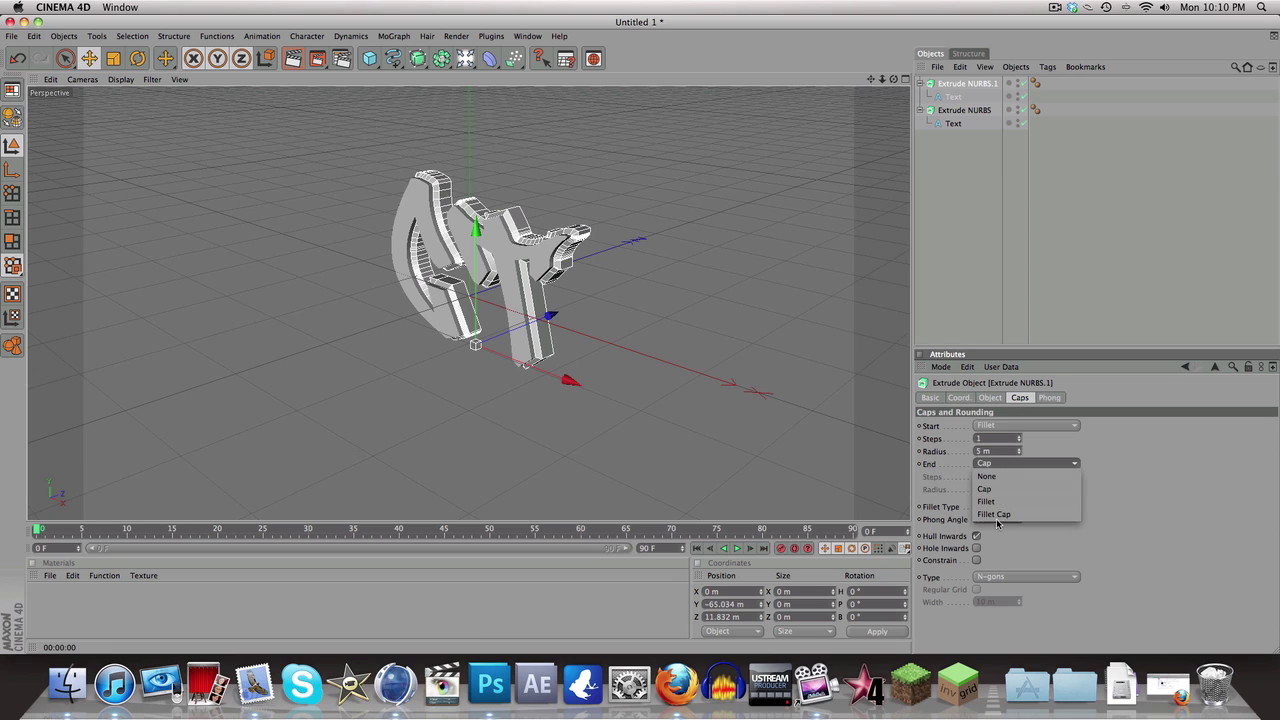
click(999, 516)
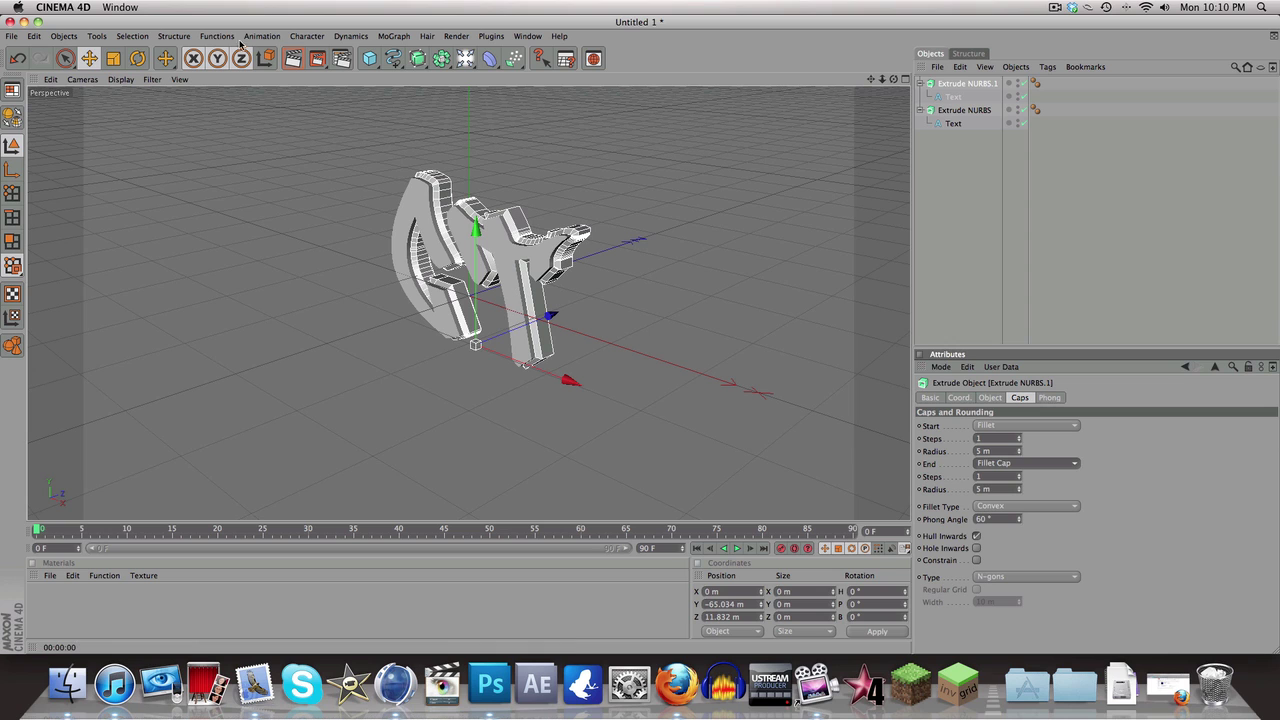
Preview the render and slide the duplicate text to Z 4.416 m
click(293, 60)
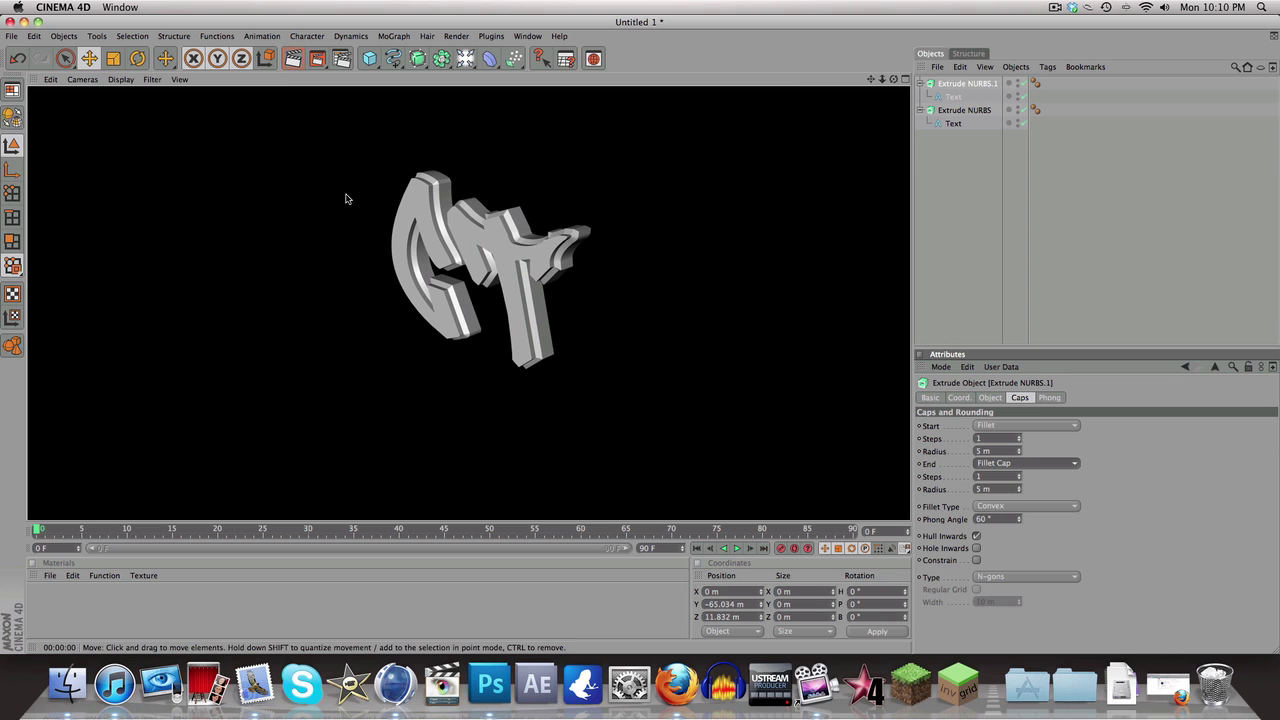
click(978, 89)
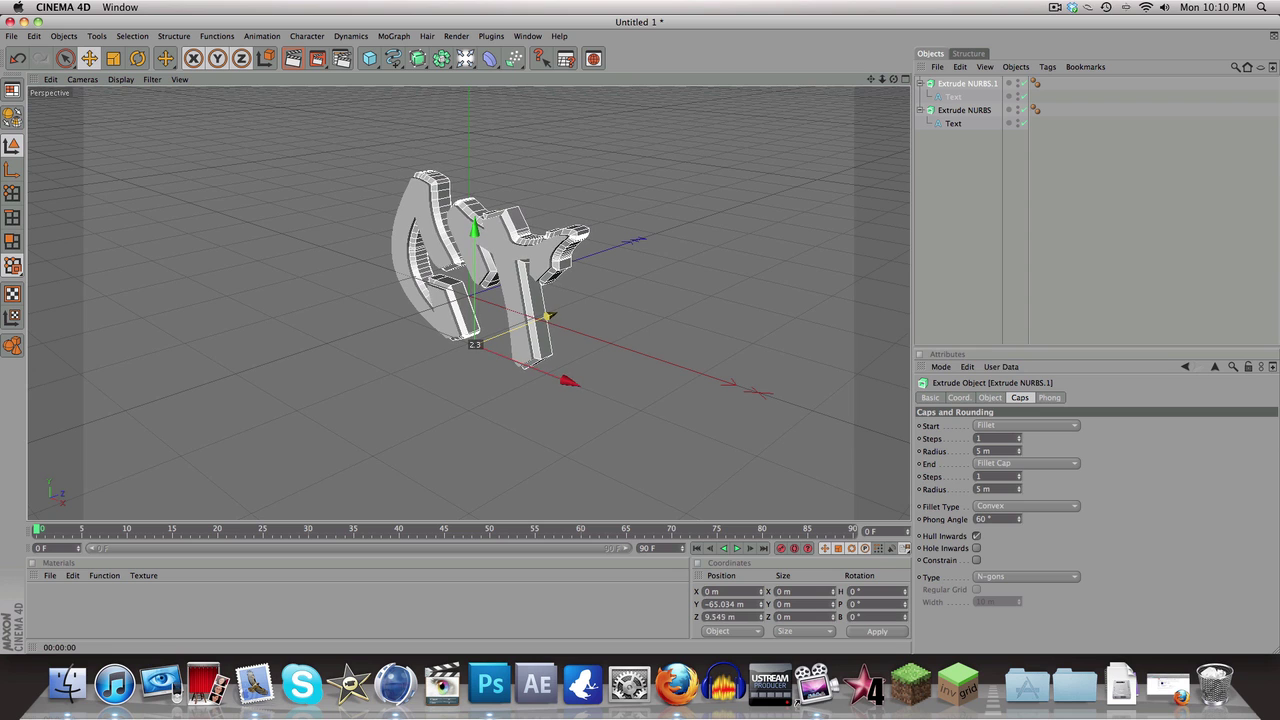
drag(640, 240, 636, 244)
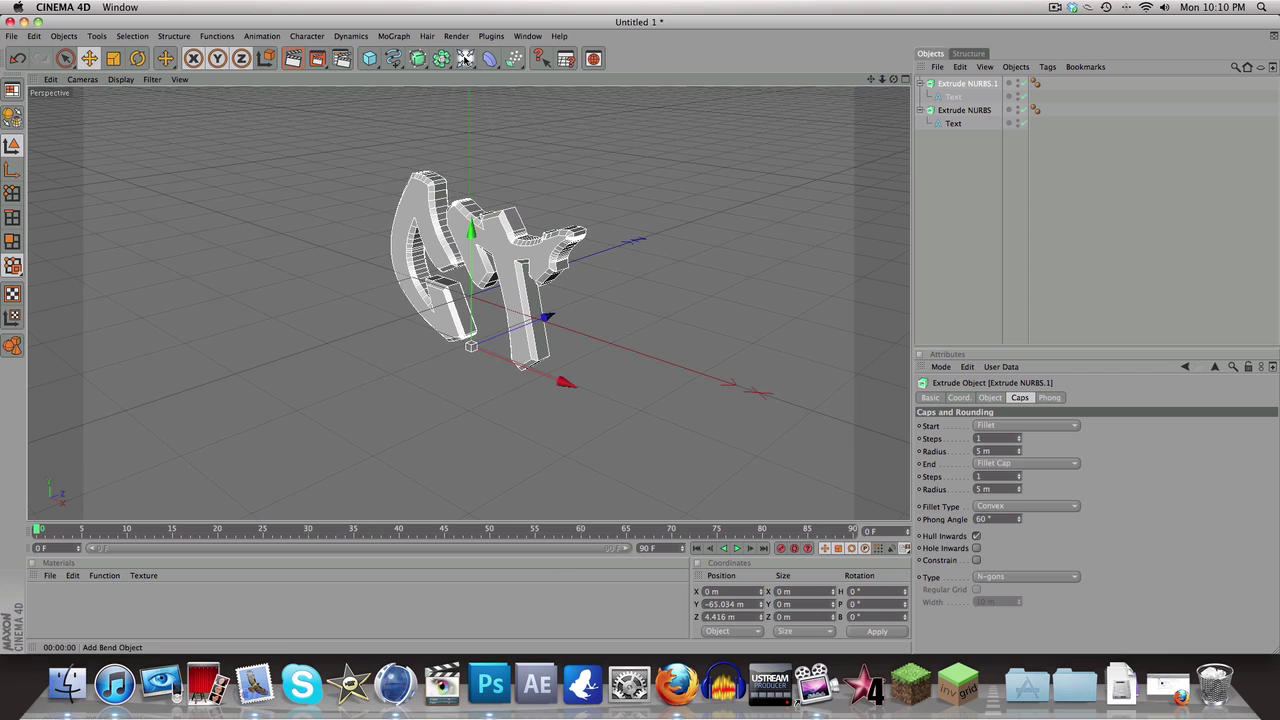
Create a Nukei material, apply it to the original GT text and preview it in blue
click(50, 576)
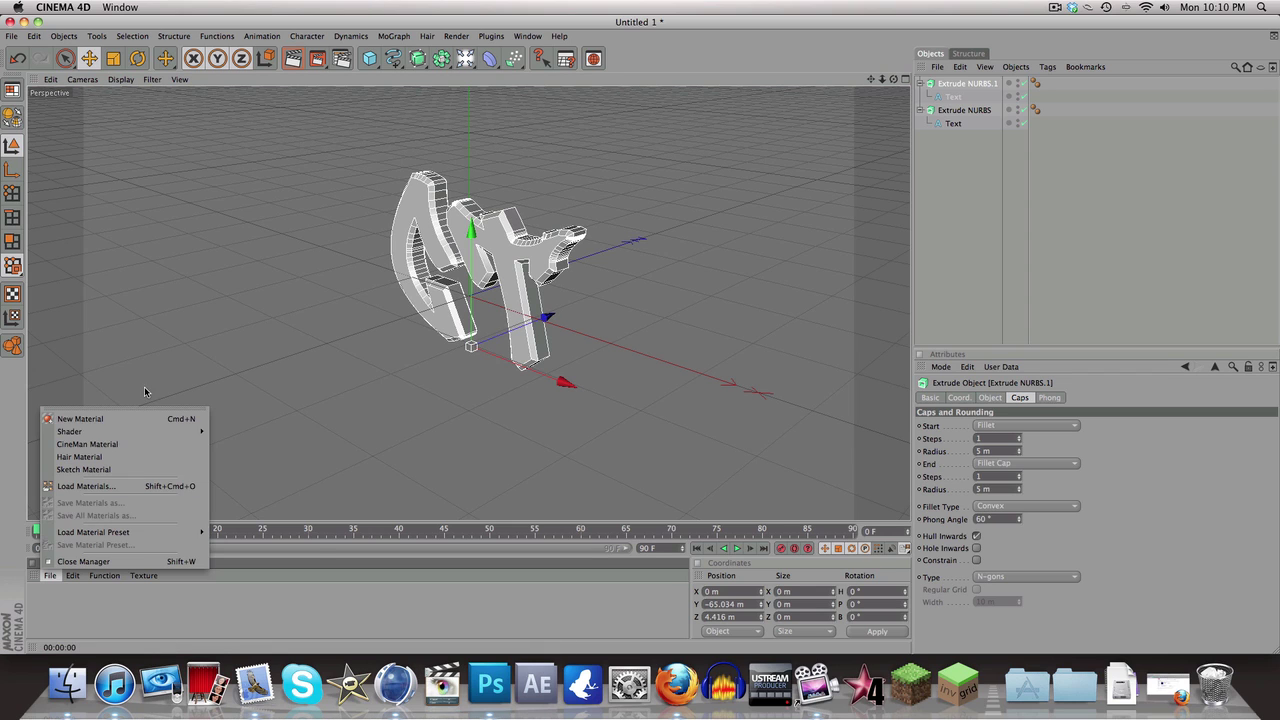
mouse_move(132, 432)
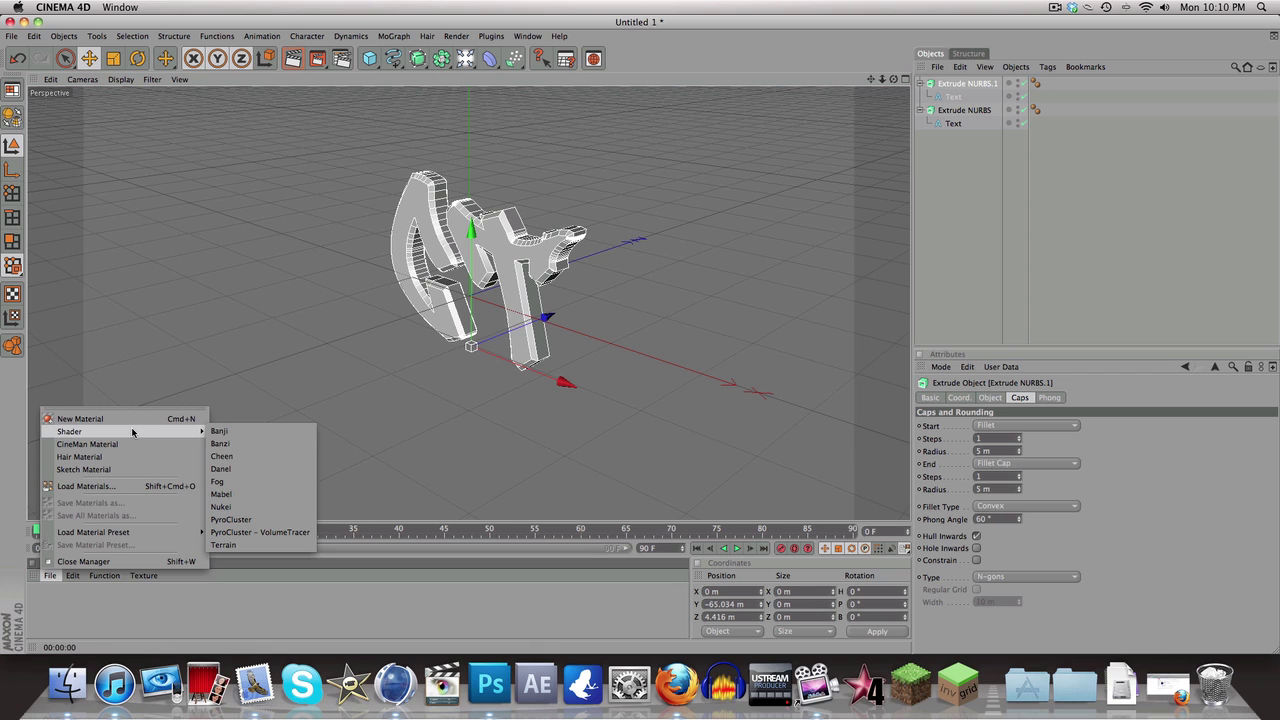
click(222, 507)
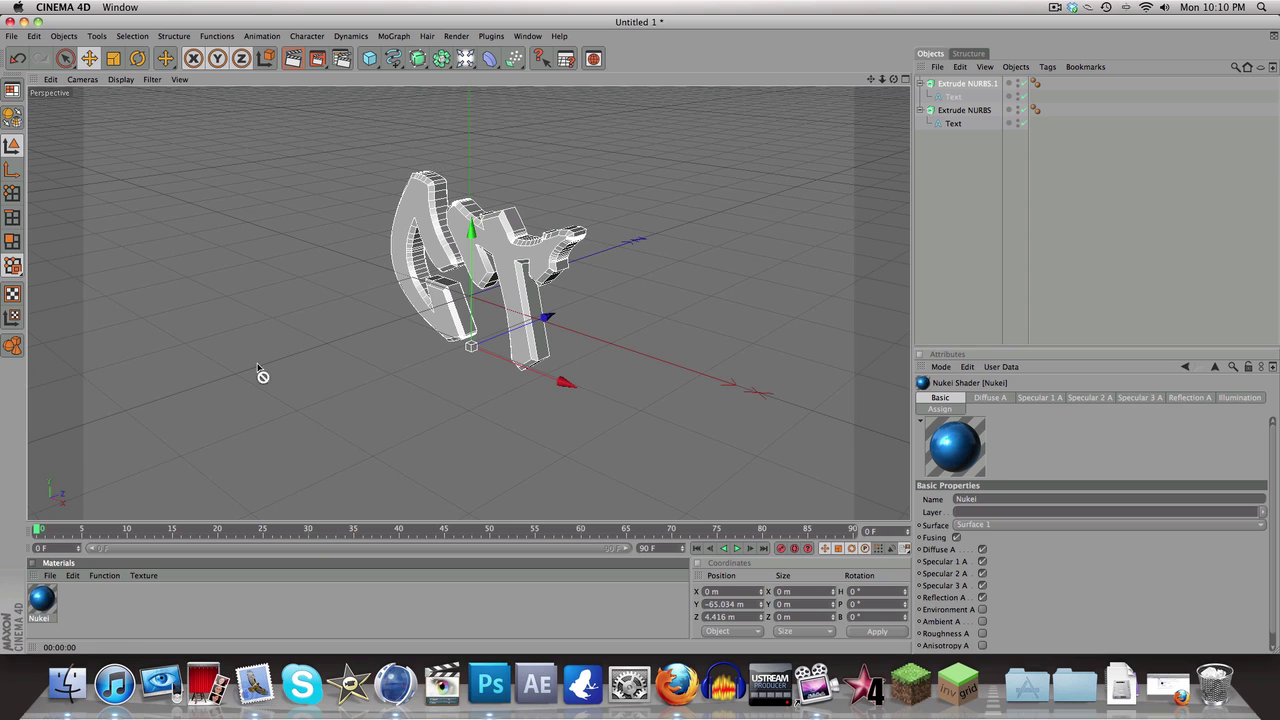
drag(403, 218, 403, 218)
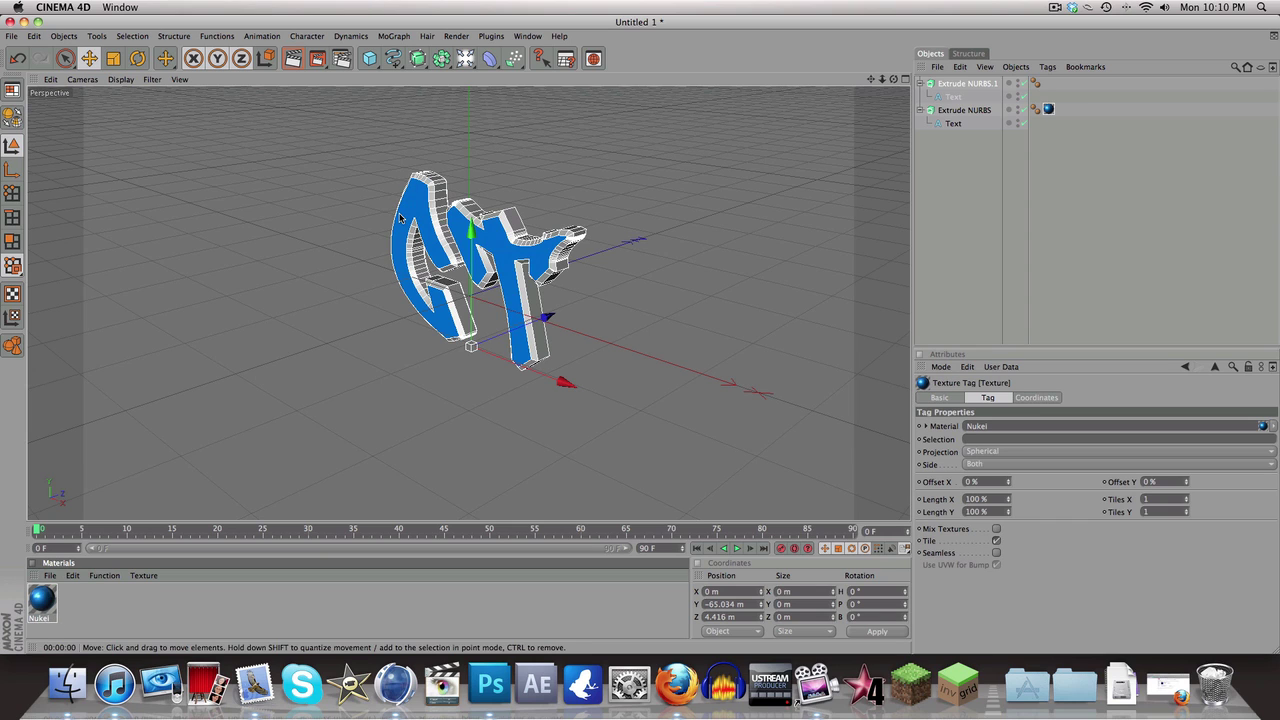
click(291, 58)
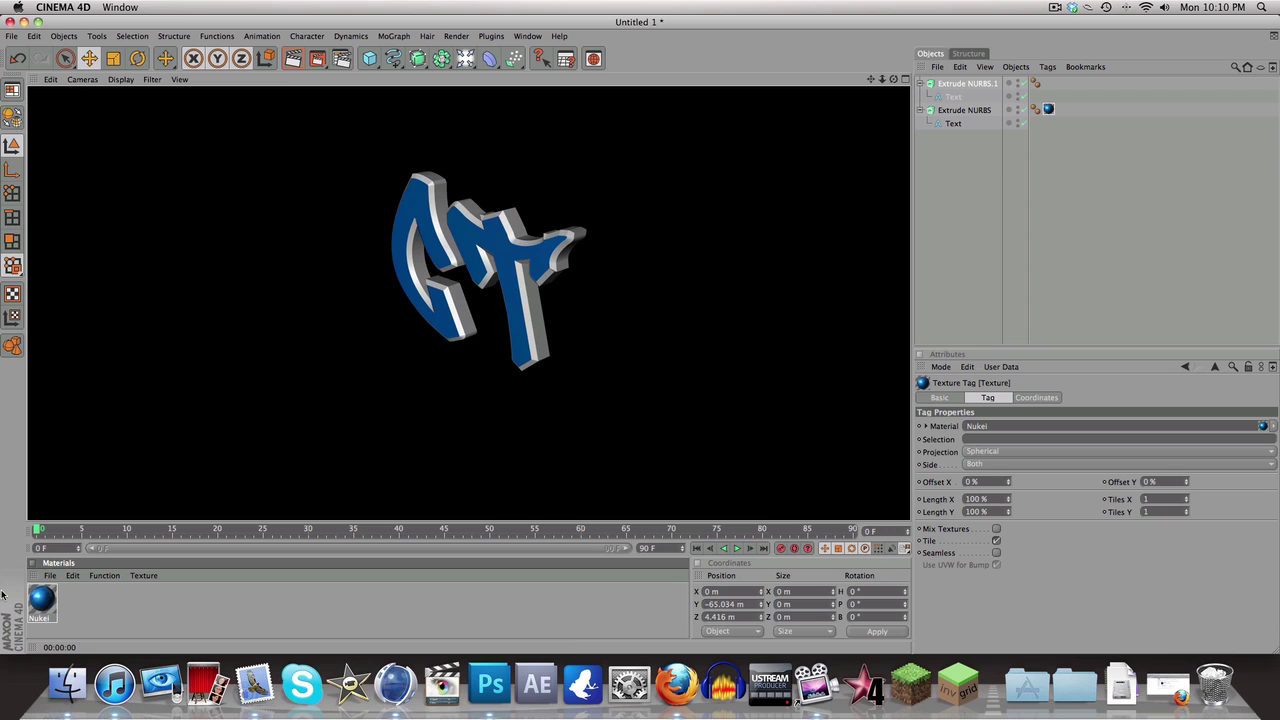
click(50, 583)
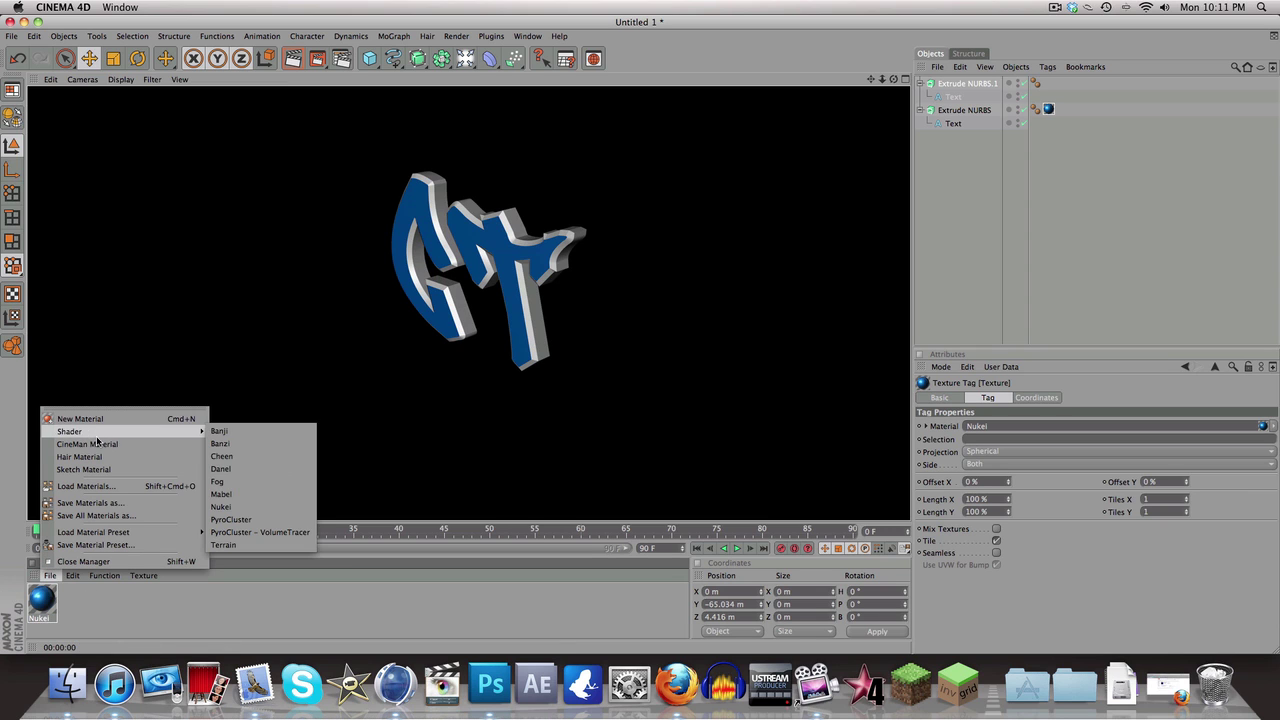
Create a second Nukei material with a white diffuse colour, undoing its accidental application
mouse_move(186, 434)
click(224, 506)
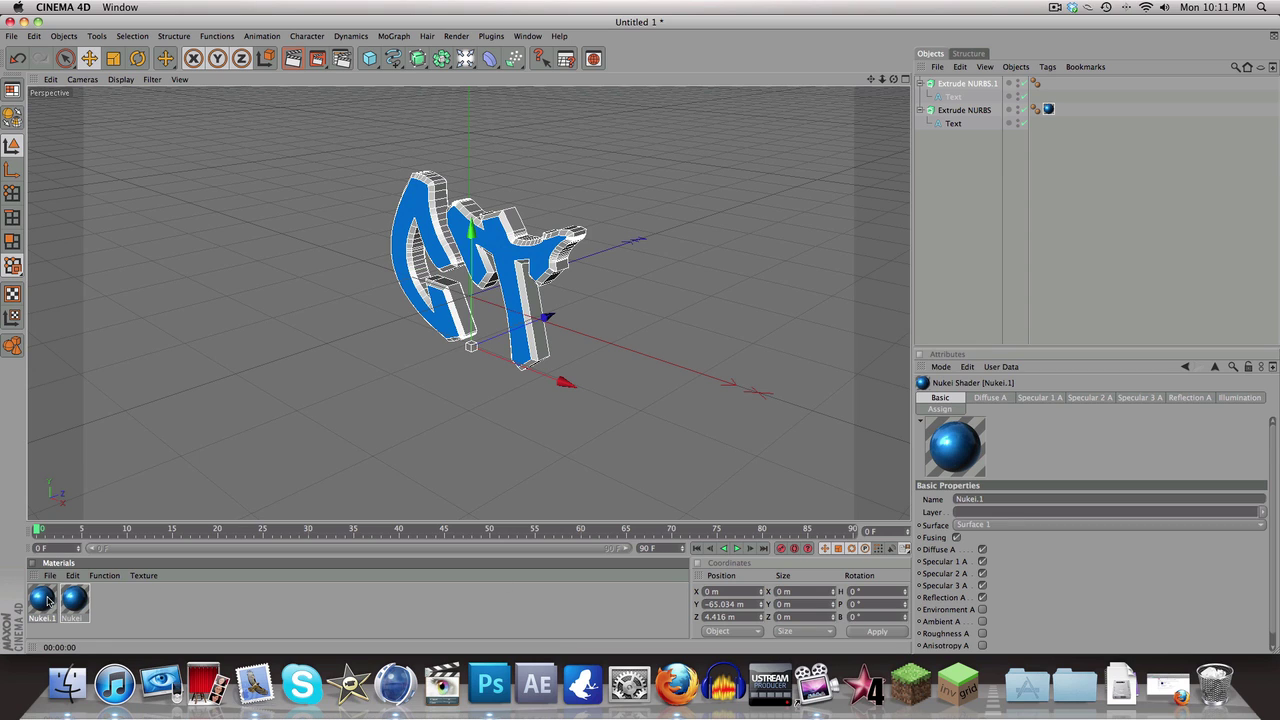
click(989, 398)
click(988, 499)
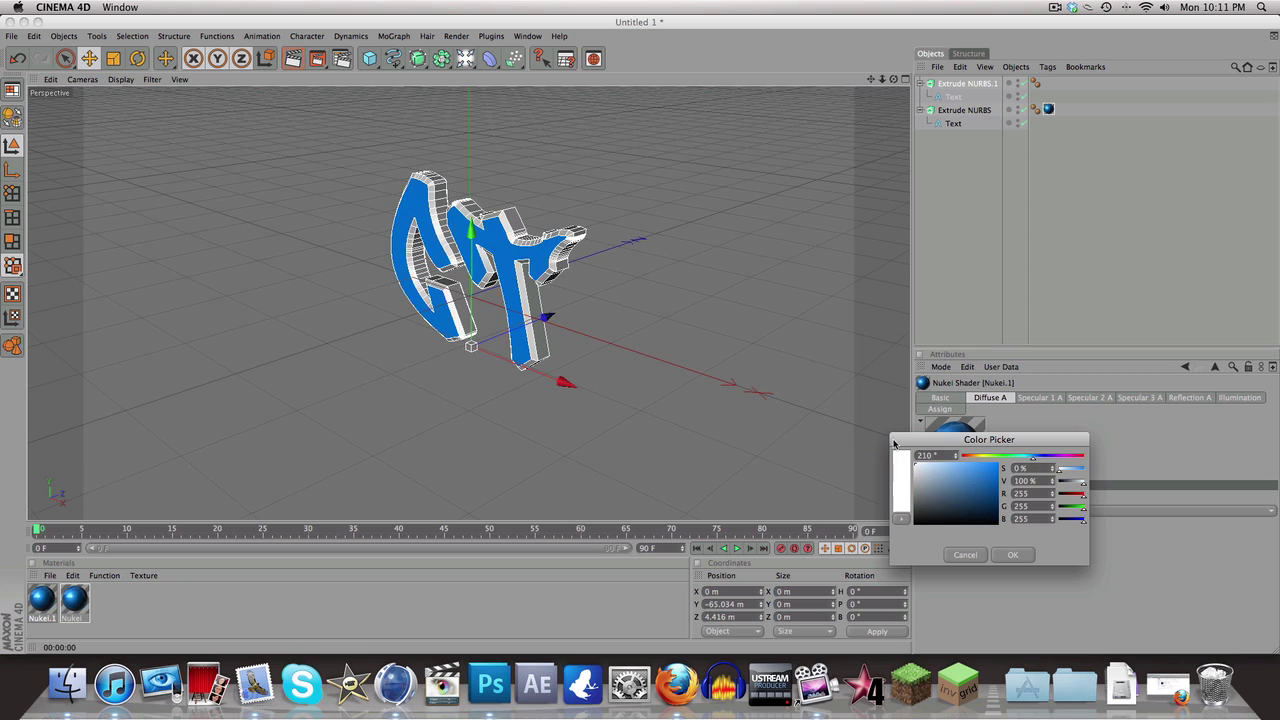
click(1008, 553)
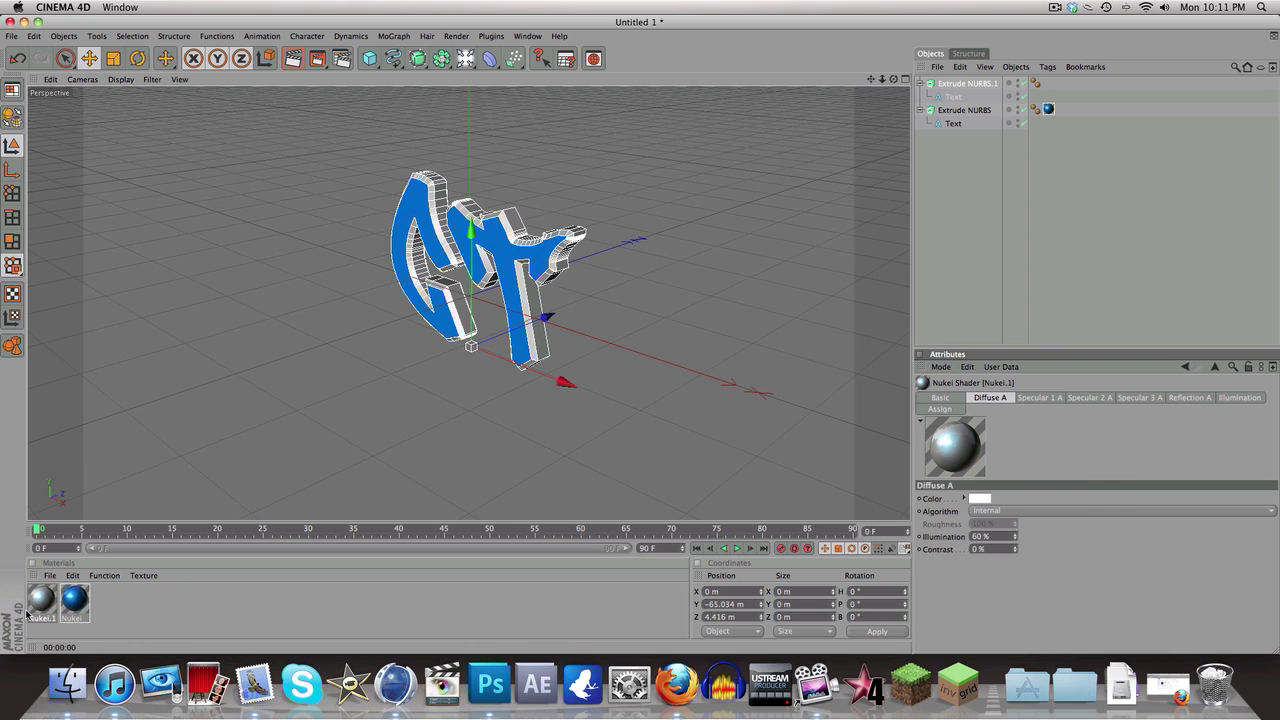
drag(304, 395, 516, 228)
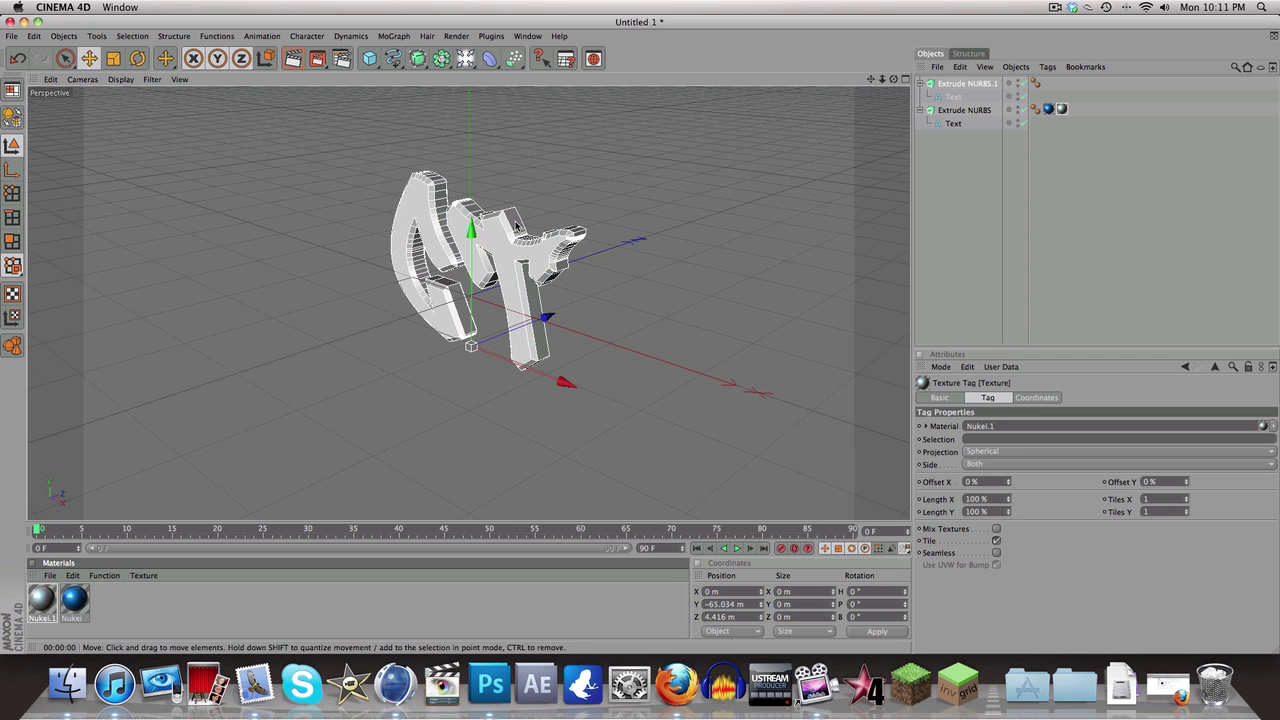
click(34, 36)
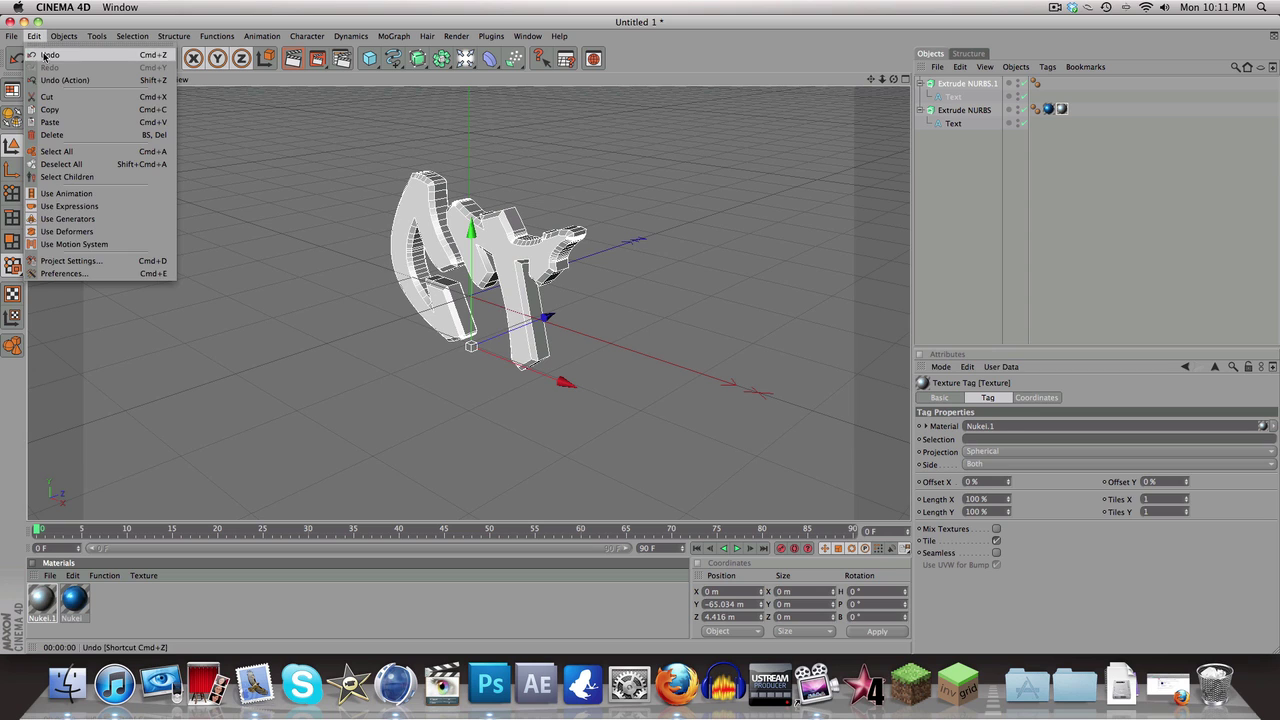
click(45, 48)
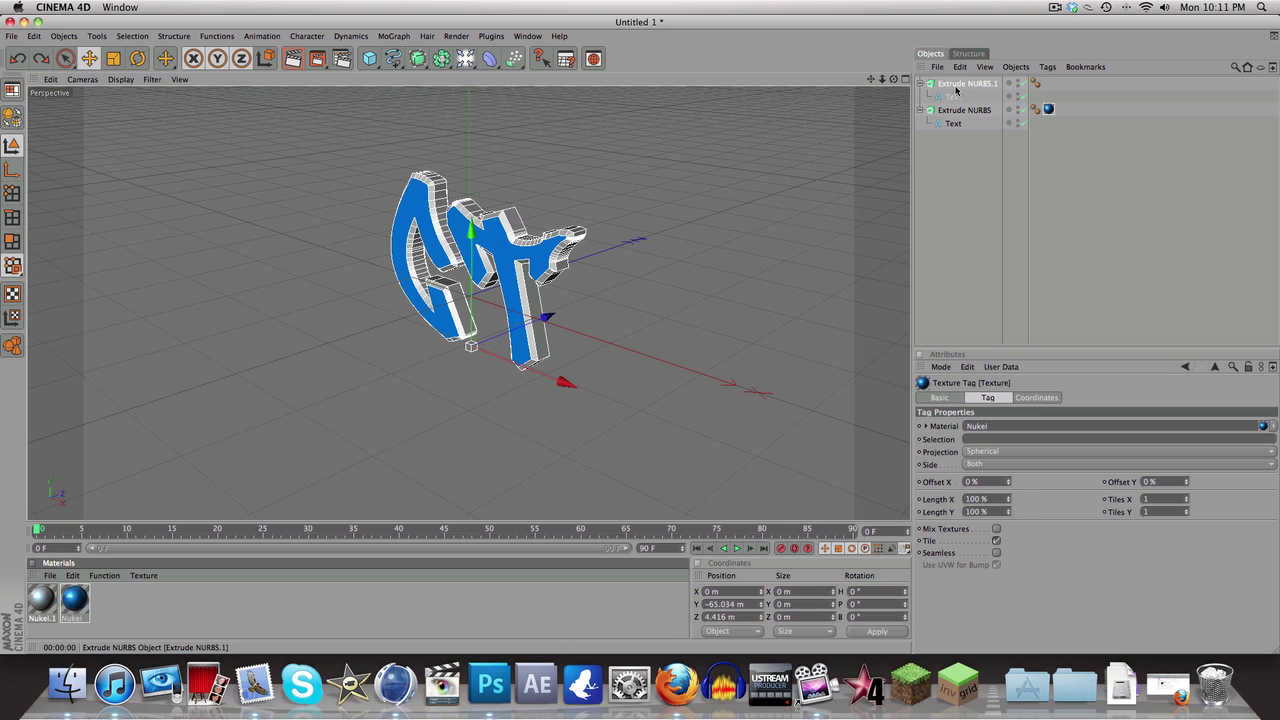
Apply the chrome Nukei.1 material to Extrude NURBS.1, move it to Z 5.347 m, and render
click(517, 287)
drag(493, 331, 496, 336)
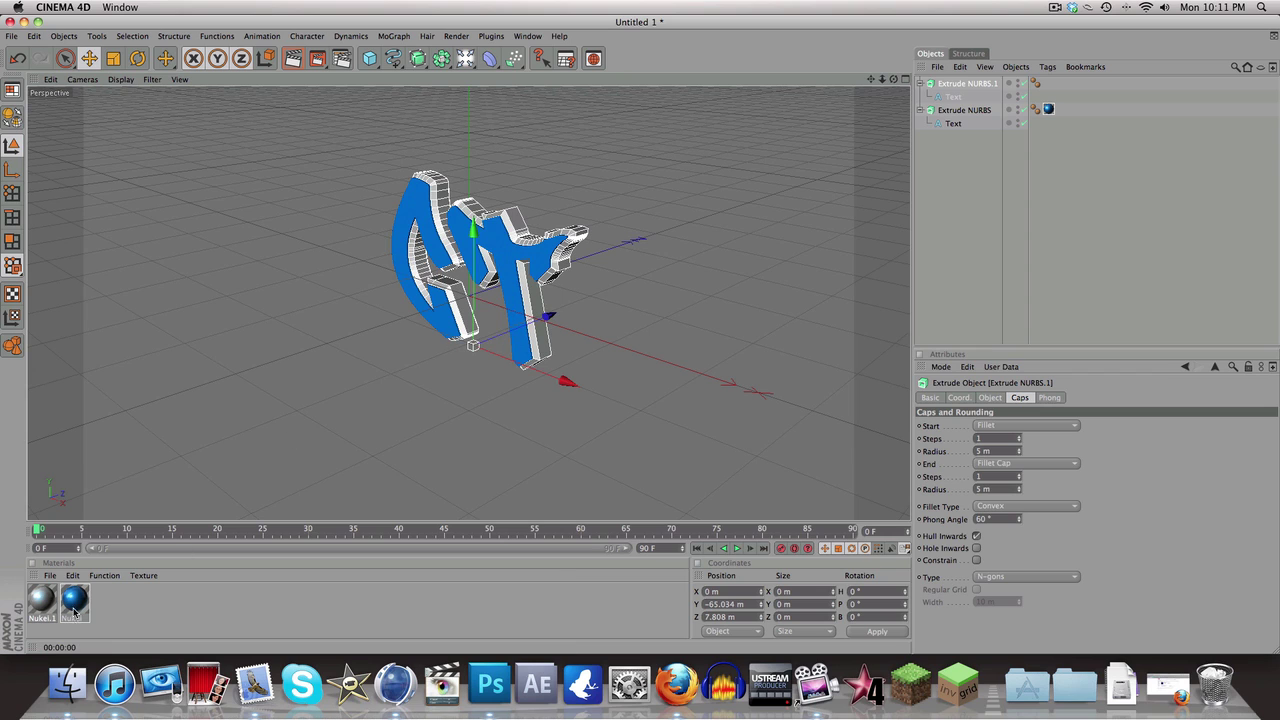
drag(40, 606, 515, 217)
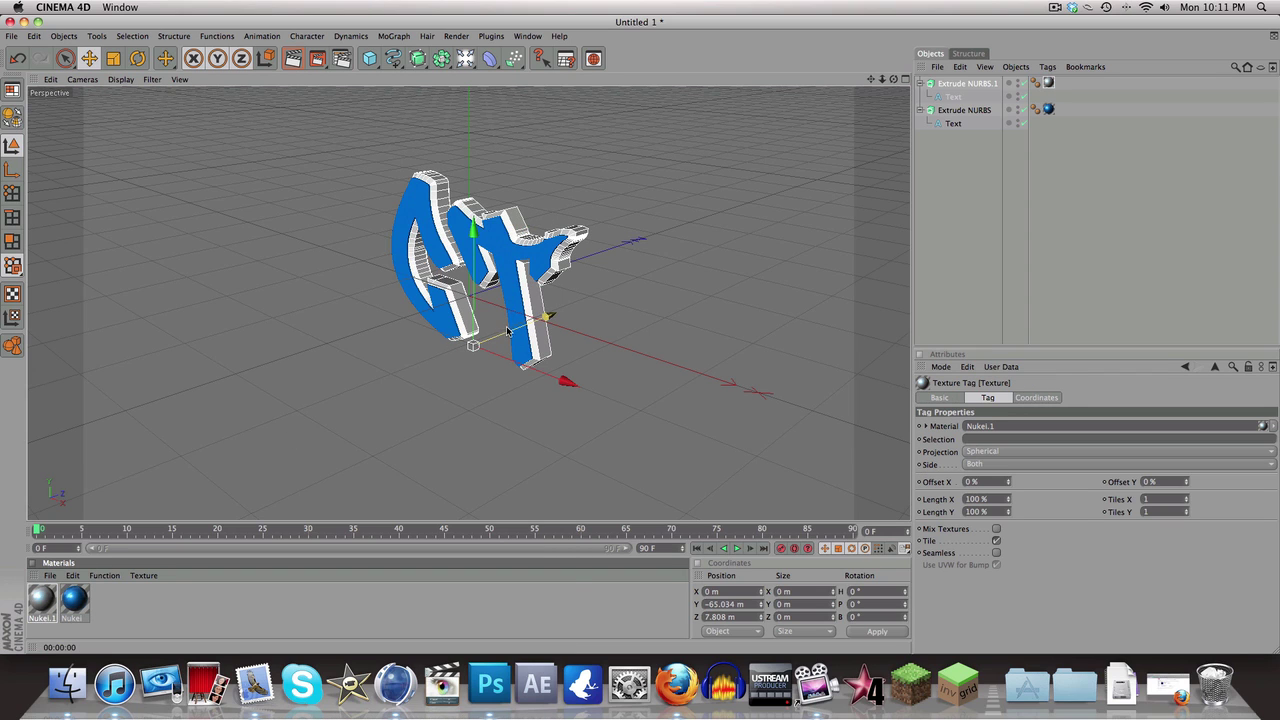
drag(508, 327, 500, 333)
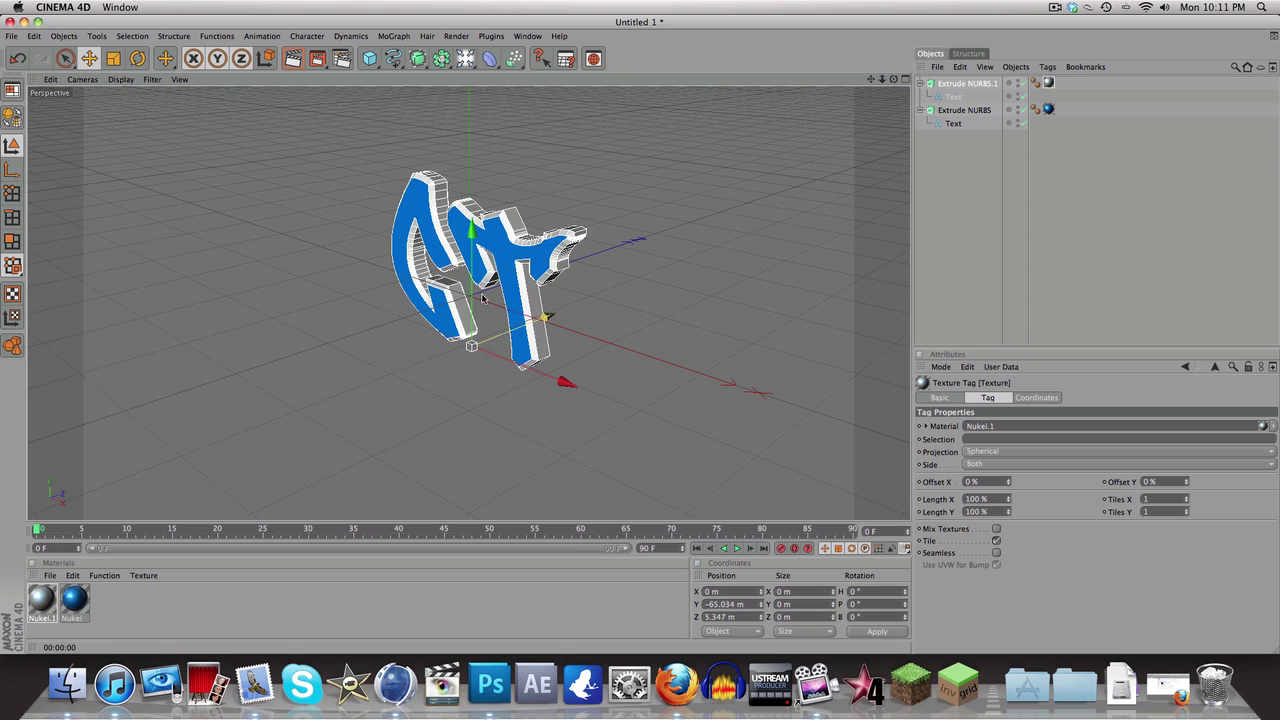
key(super+r)
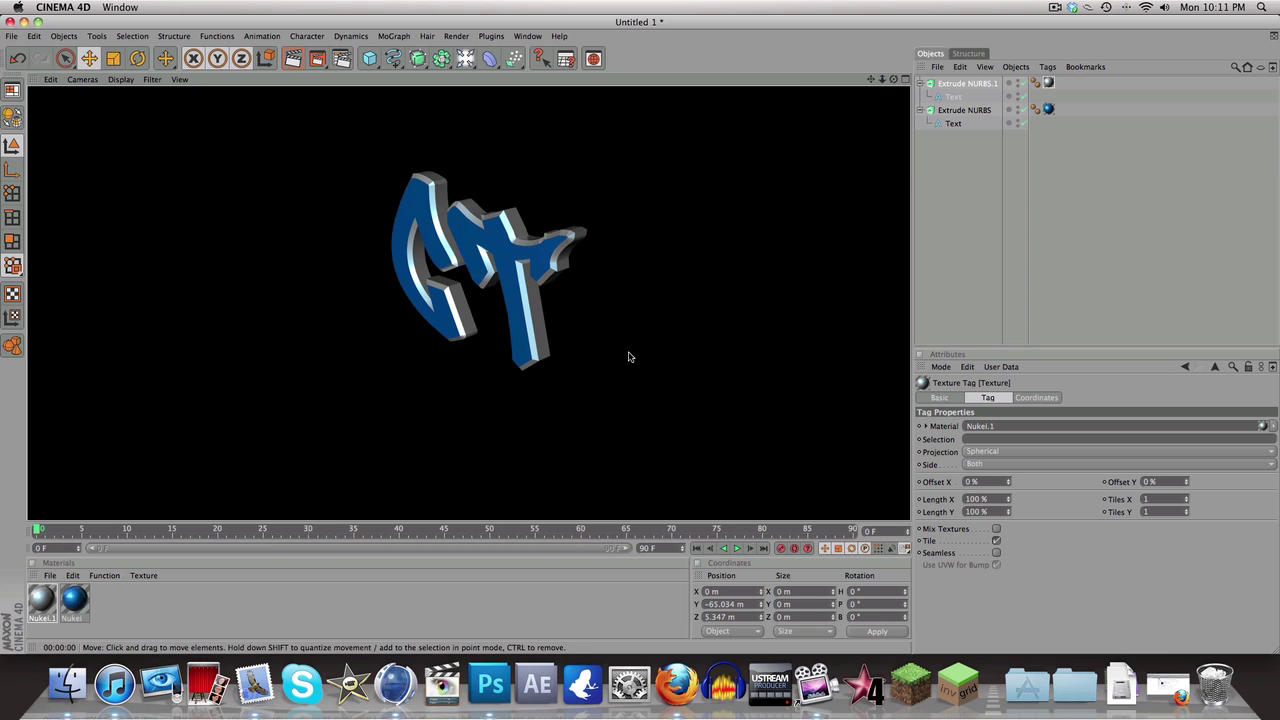
Select all four logo objects, rotate them around the vertical axis, and render a preview
shift+click(955, 125)
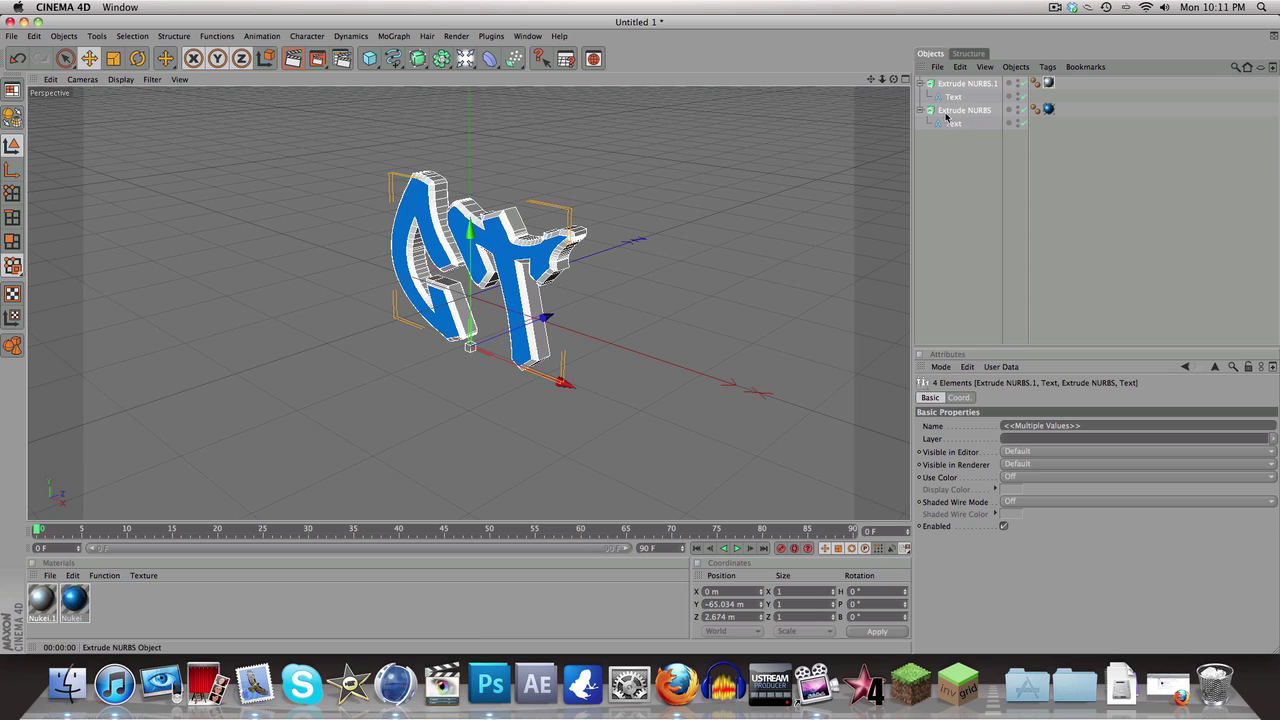
click(960, 86)
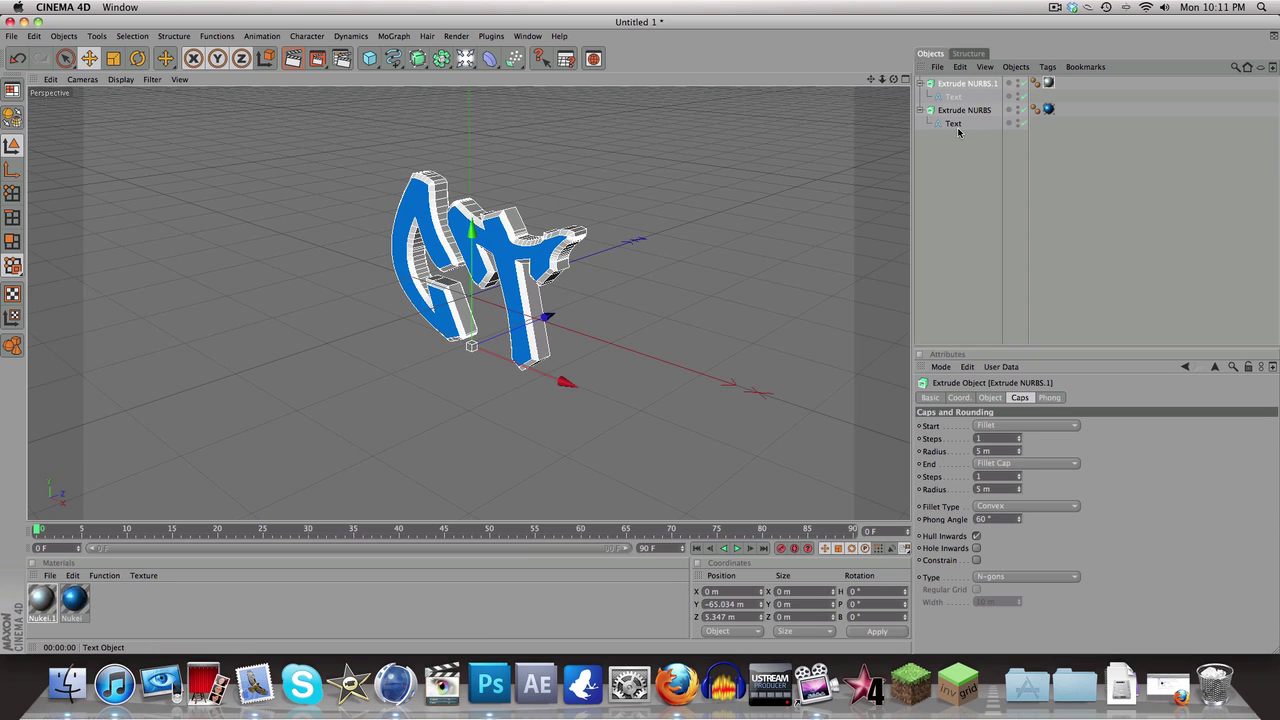
shift+click(955, 124)
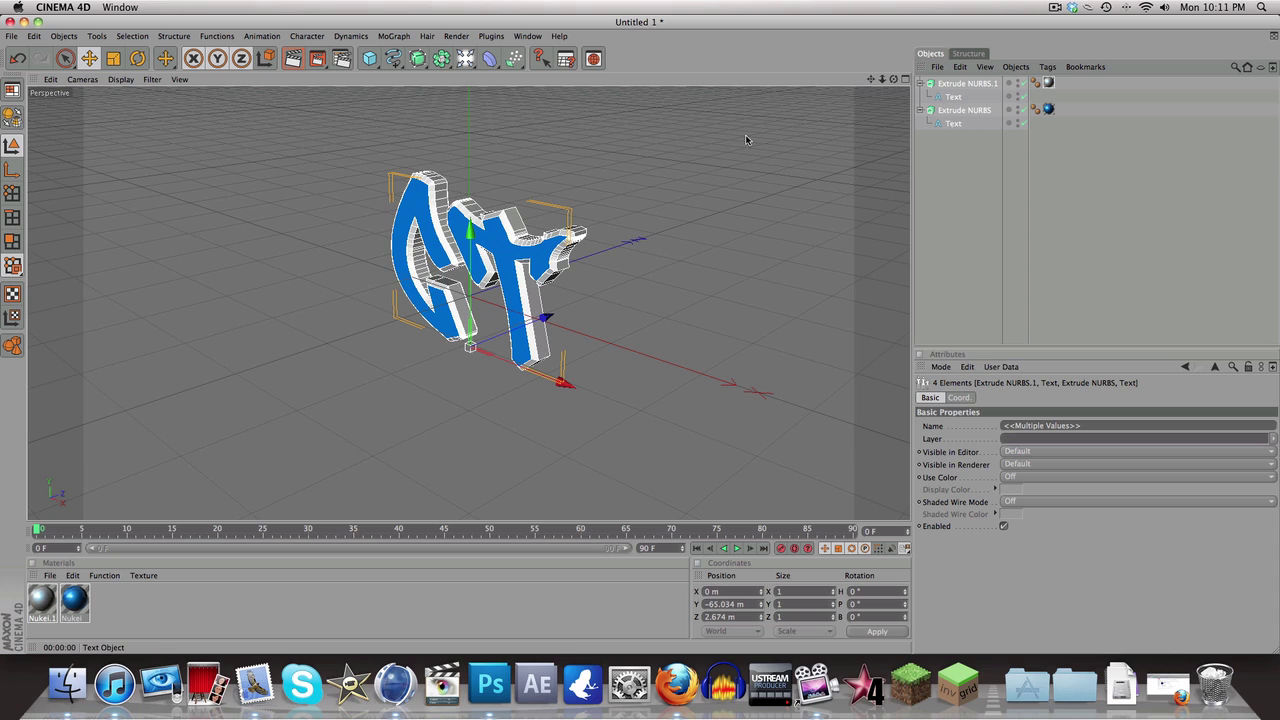
click(137, 58)
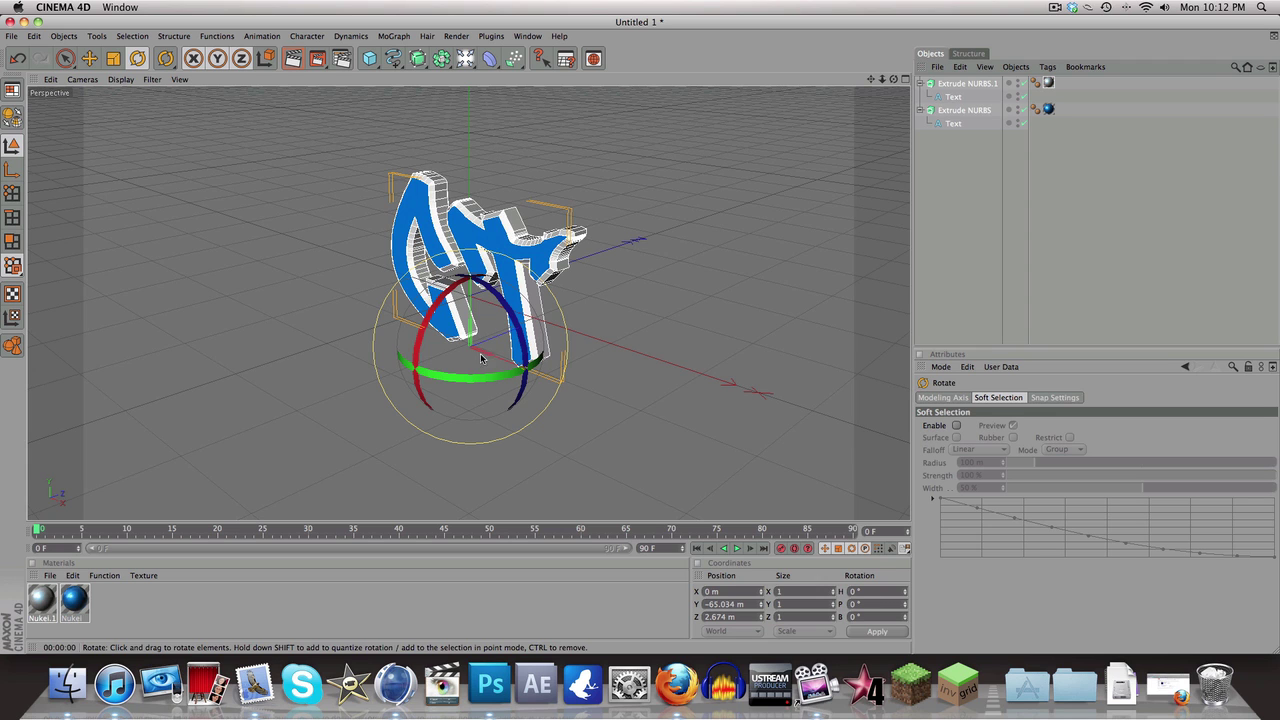
drag(472, 381, 522, 366)
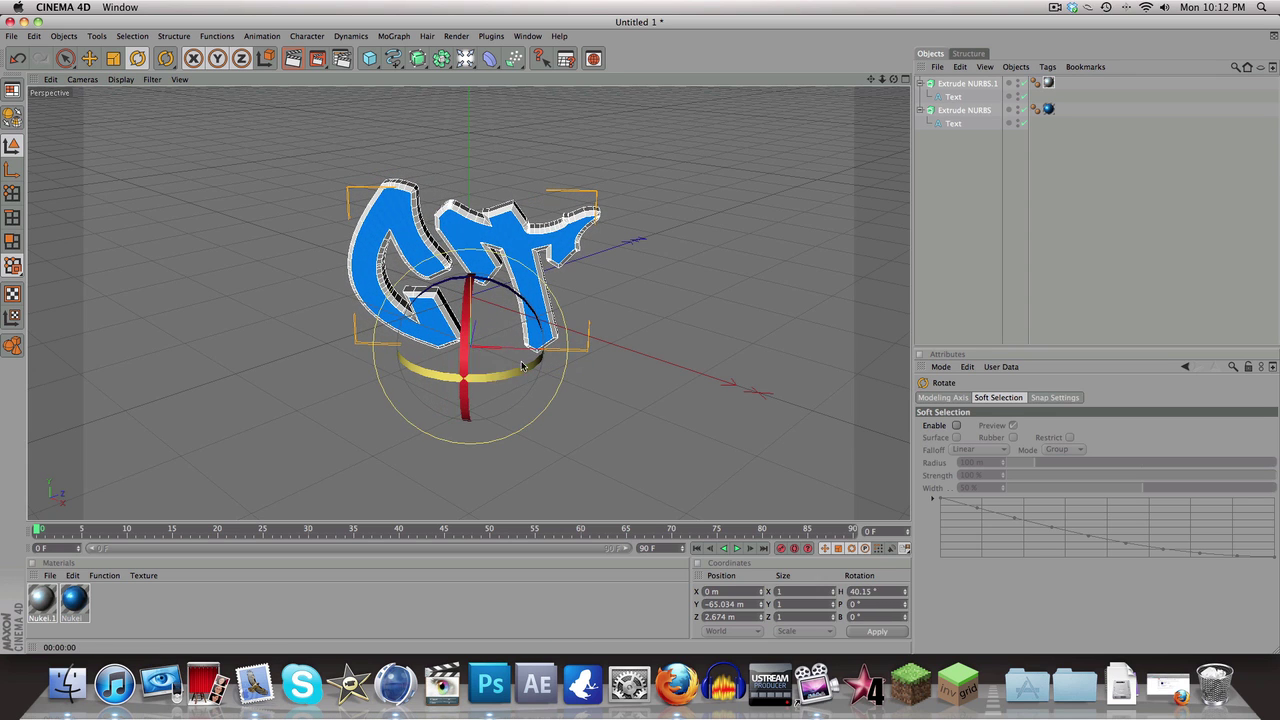
click(294, 58)
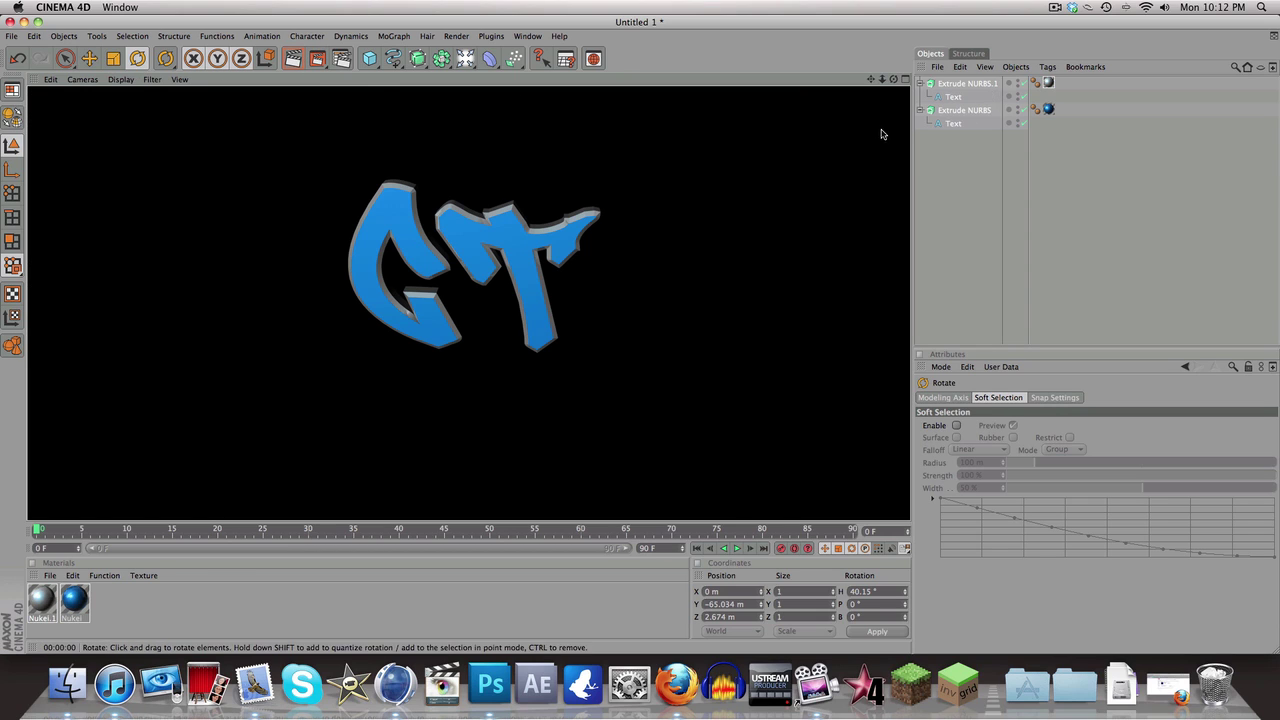
Reselect all objects, turn the logo back to heading 28.539°, and render again
click(958, 85)
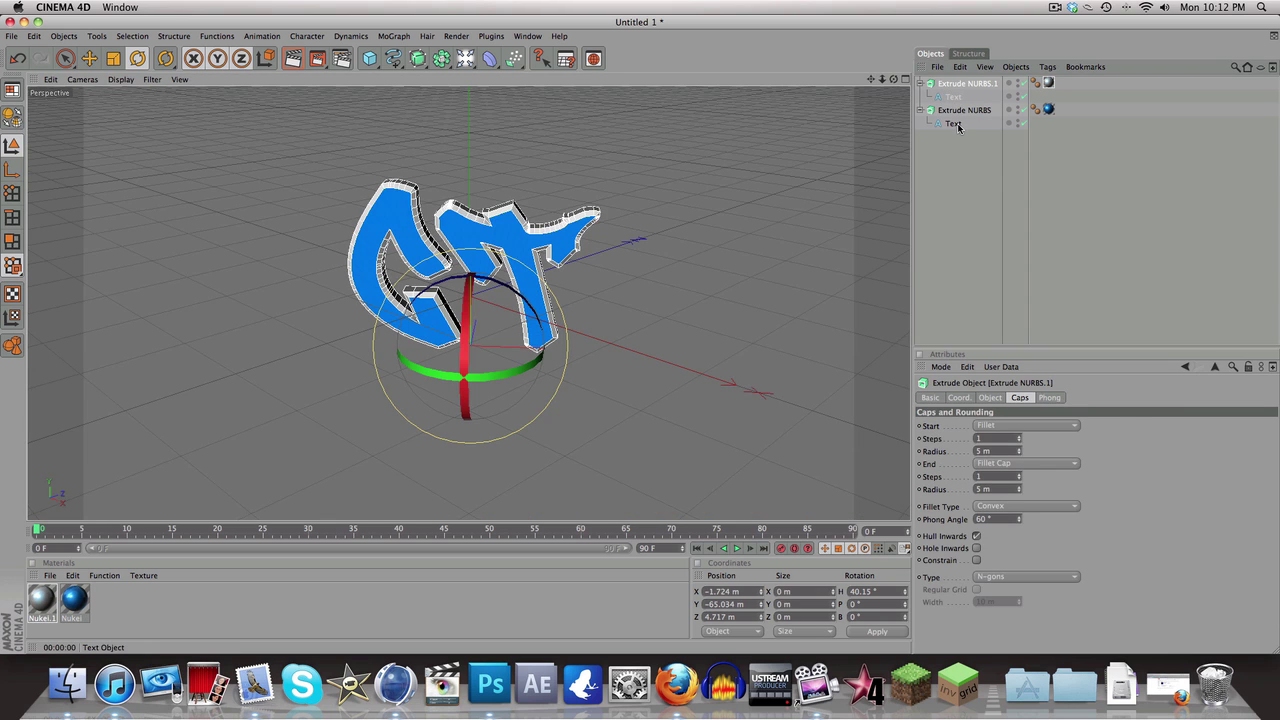
shift+click(958, 126)
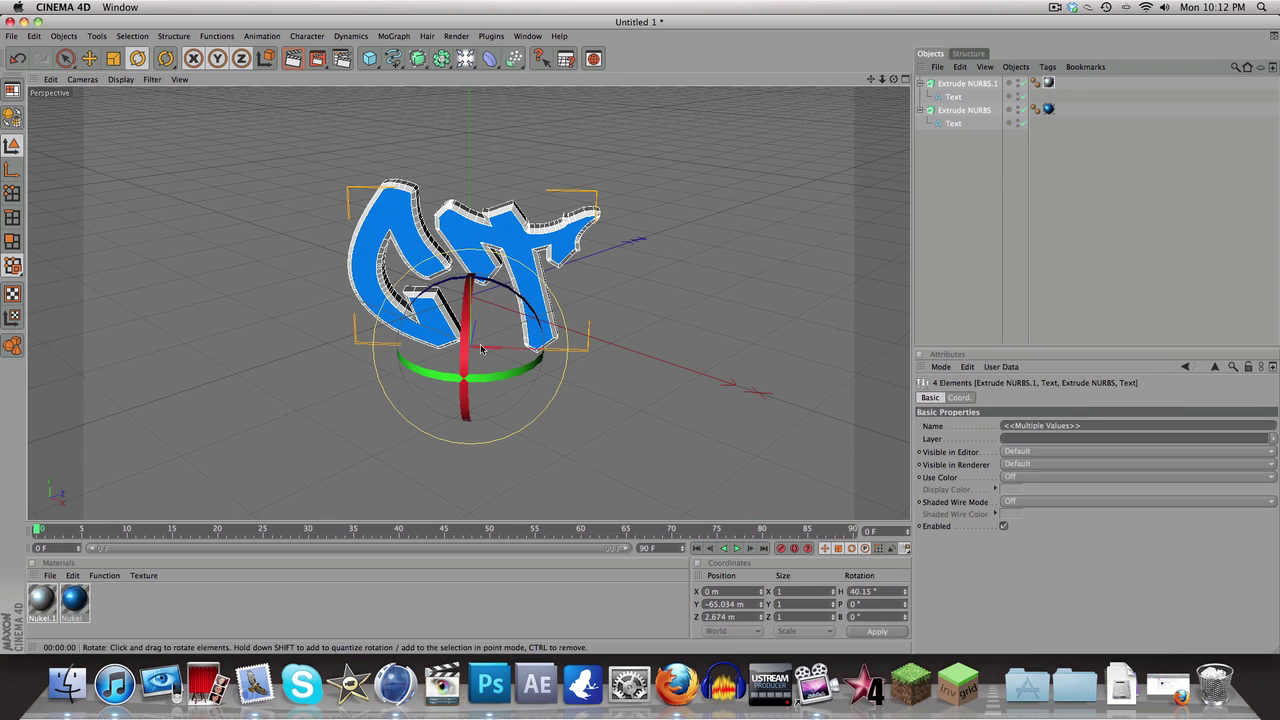
drag(510, 386, 476, 376)
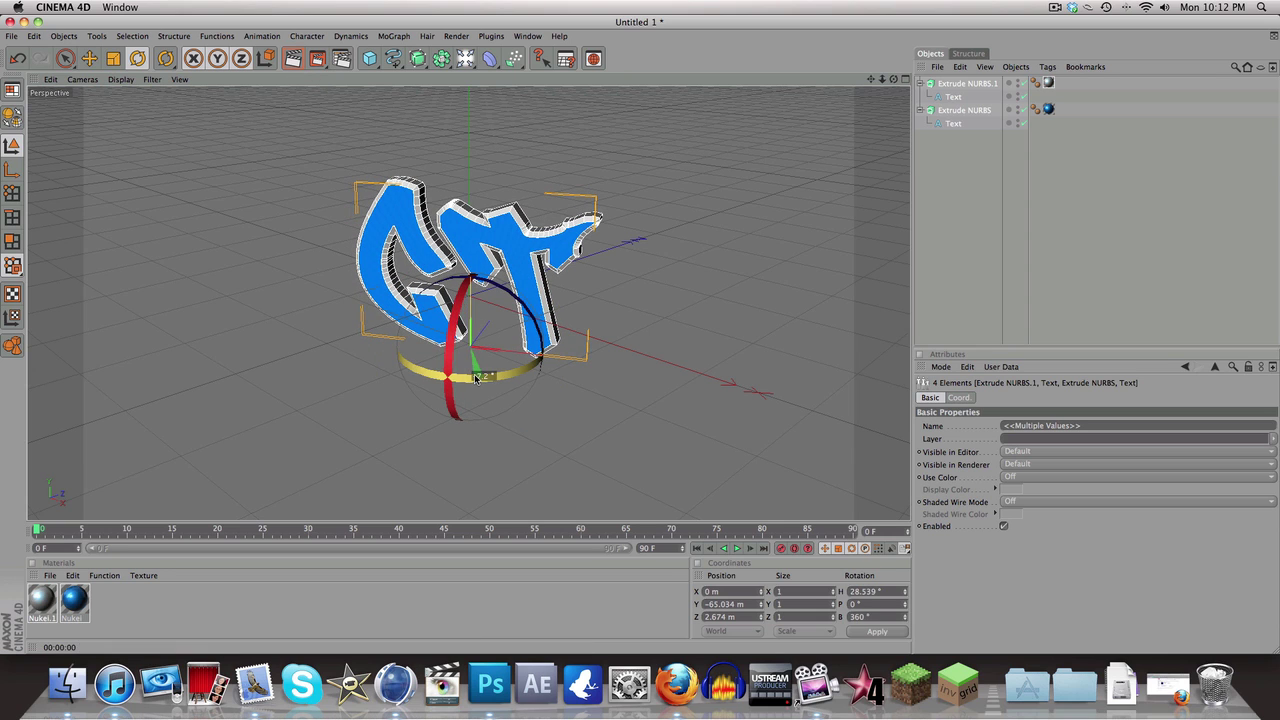
click(296, 60)
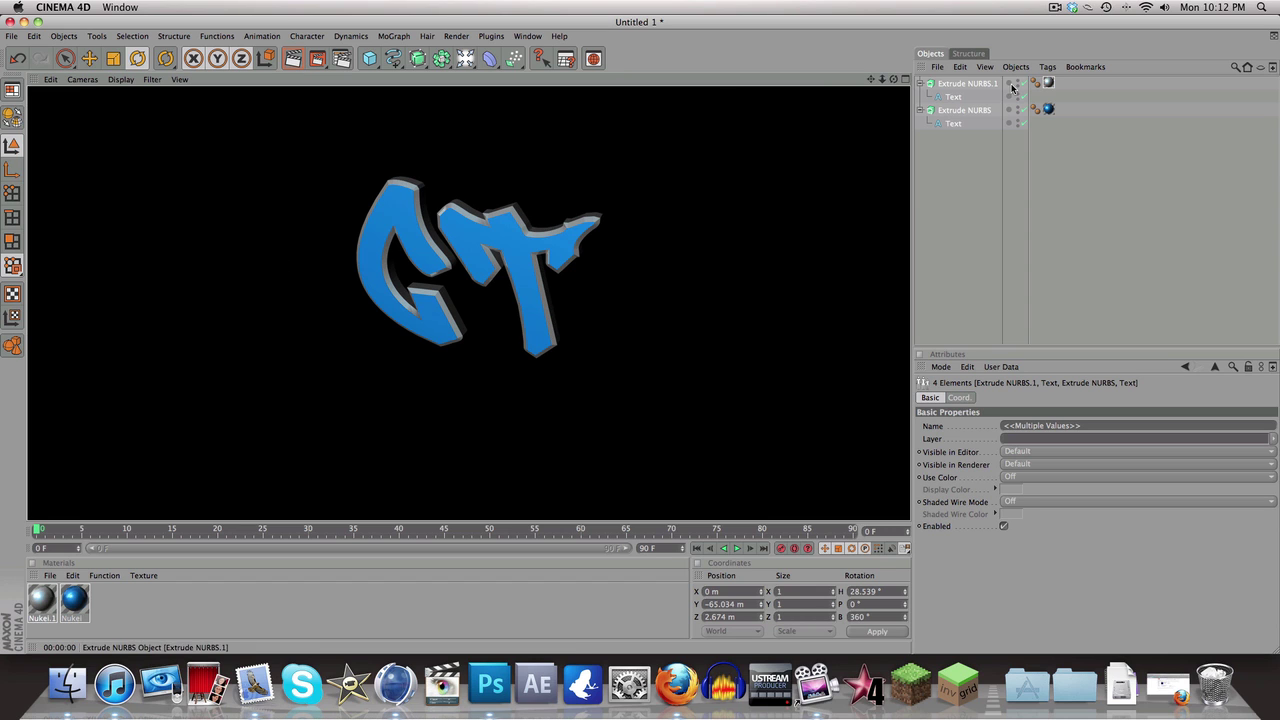
Deepen Extrude NURBS.1's movement to 0 m, 7 m, 20 m and re-render the view to check the thickness
click(960, 86)
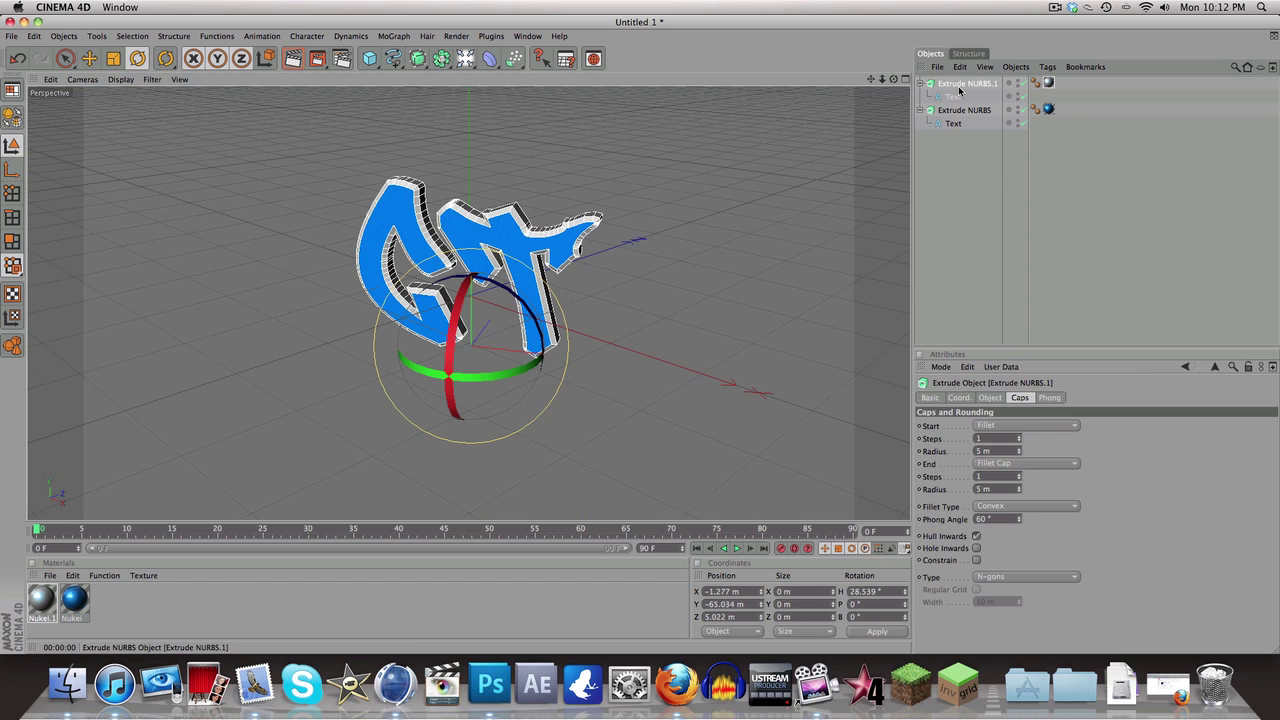
click(990, 397)
drag(1078, 427, 1080, 427)
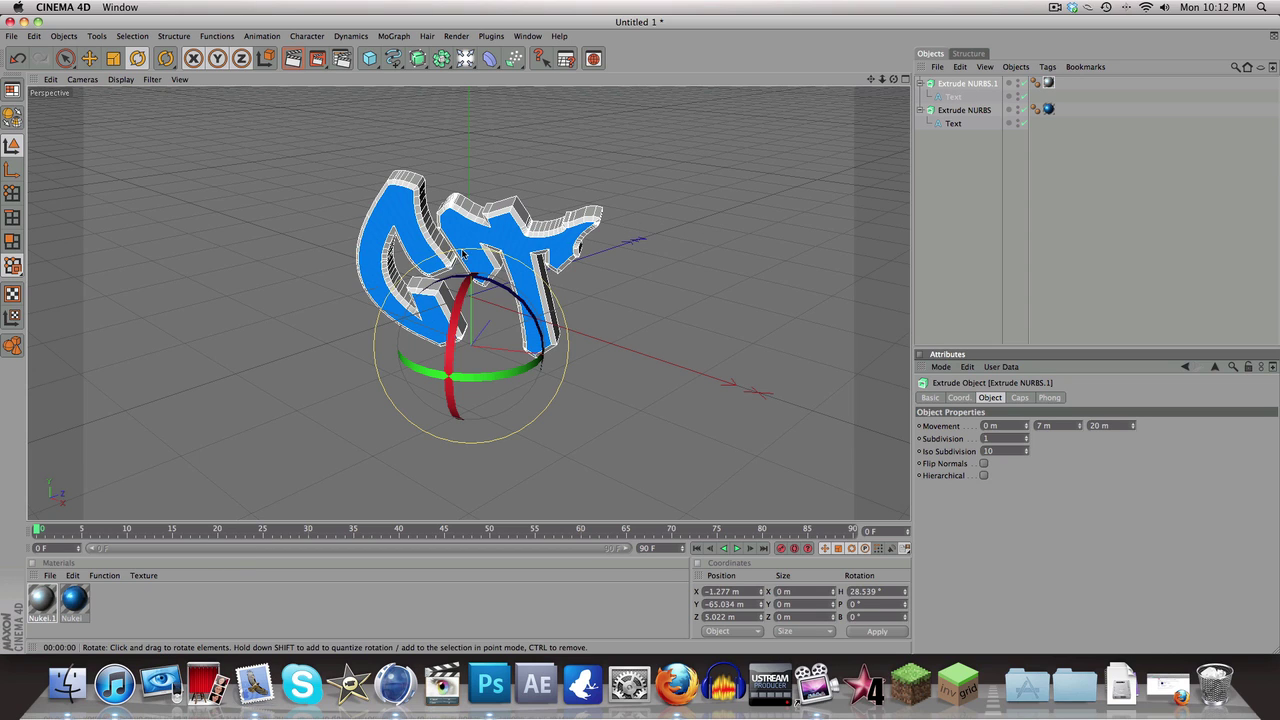
click(293, 58)
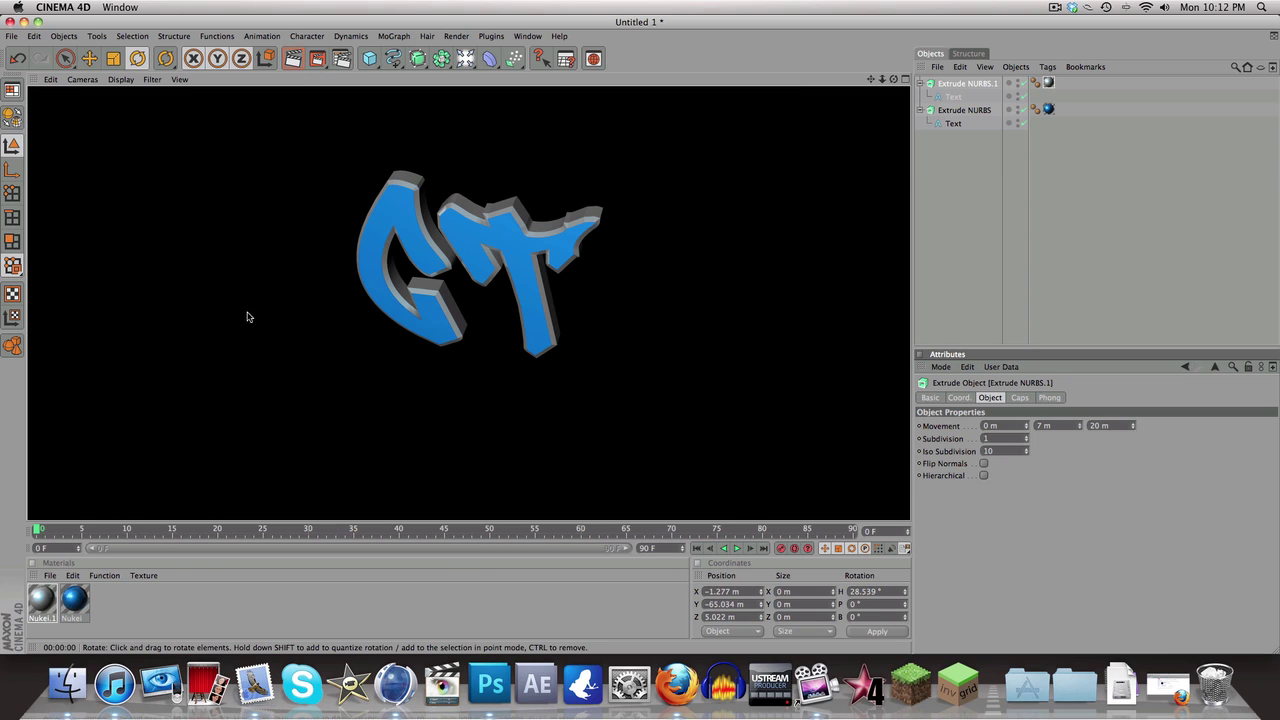
Render the GT logo to the Picture Viewer and save it as PNG with alpha channel
click(317, 59)
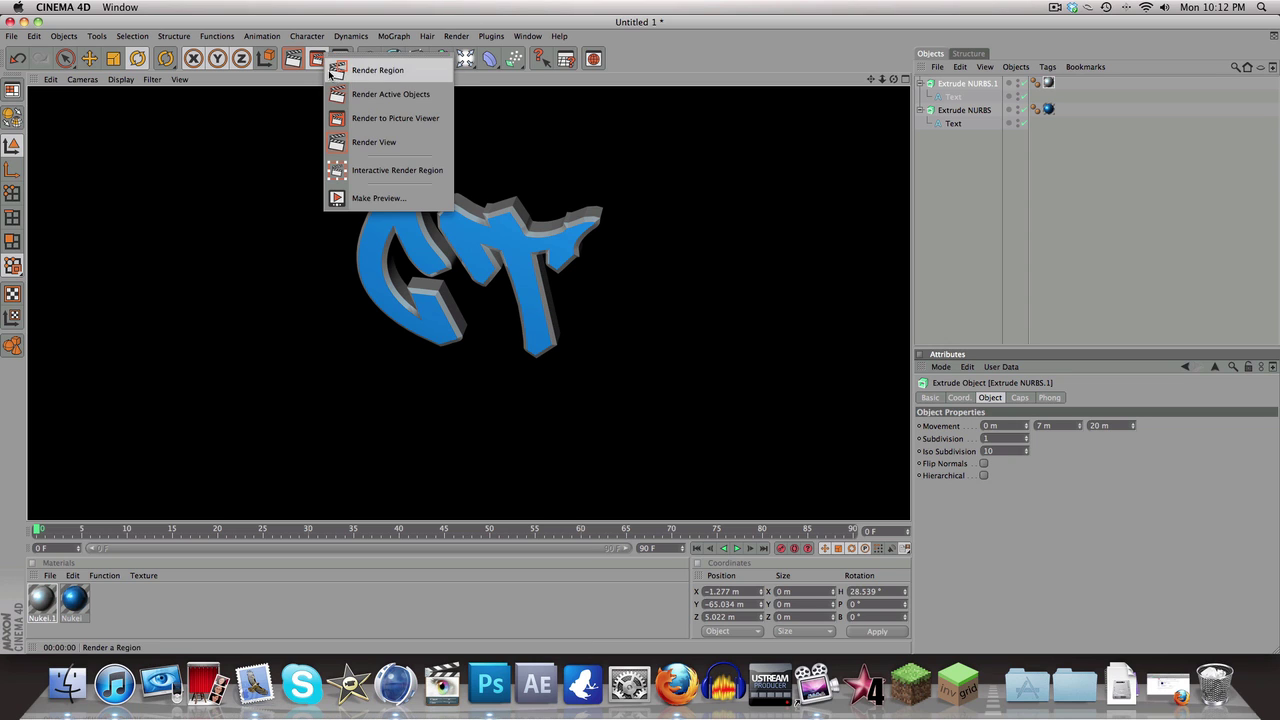
click(352, 118)
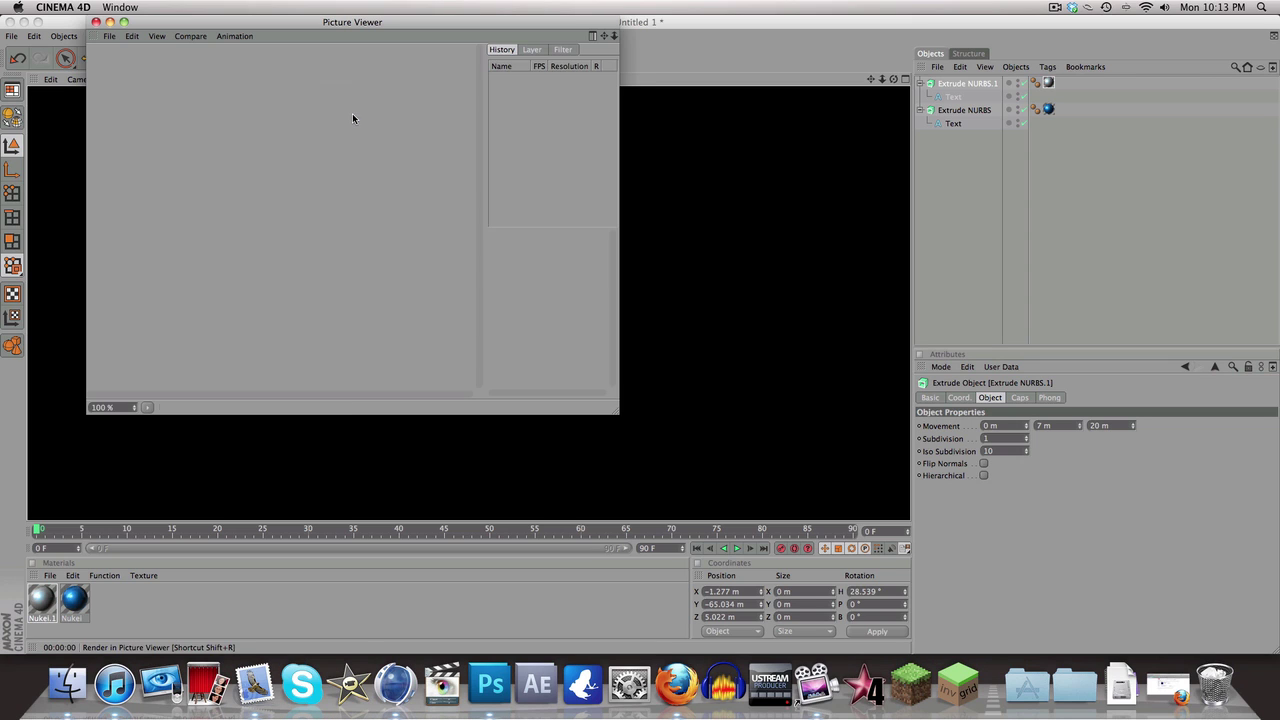
click(109, 36)
click(130, 70)
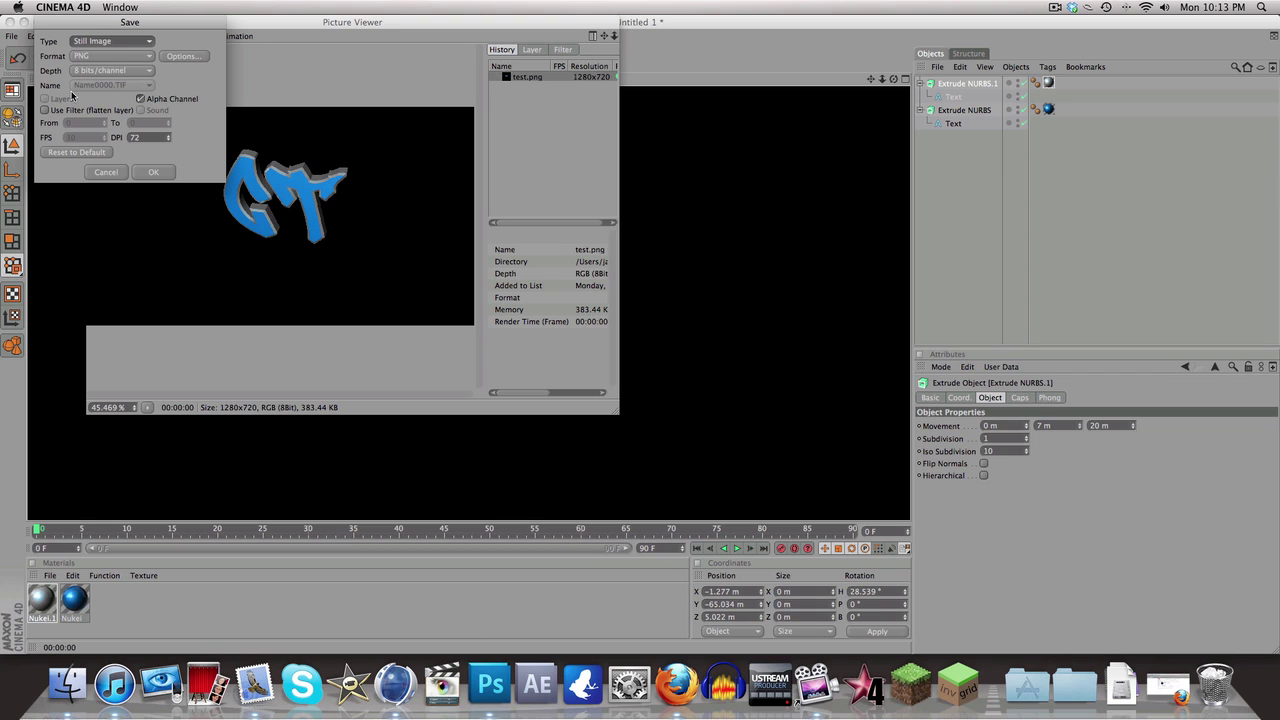
click(167, 173)
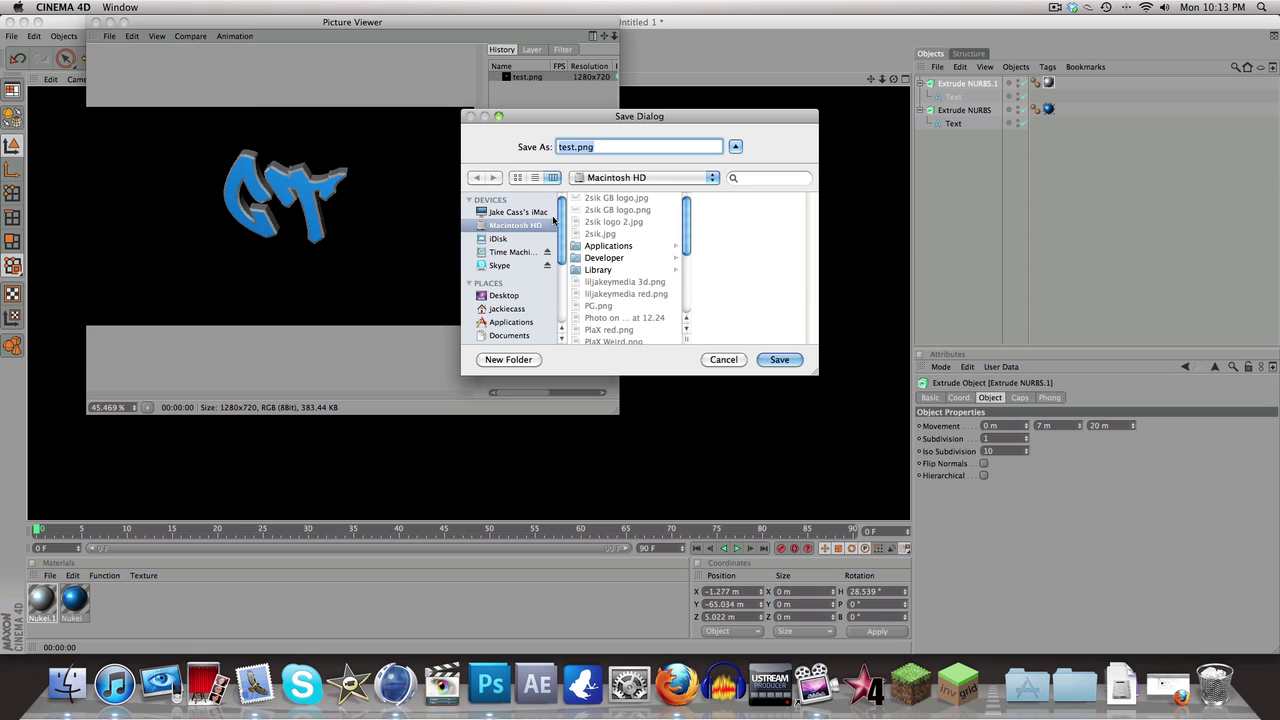
Save the render as 'GT Logo' in the Greatesttutorials stuff folder
click(506, 253)
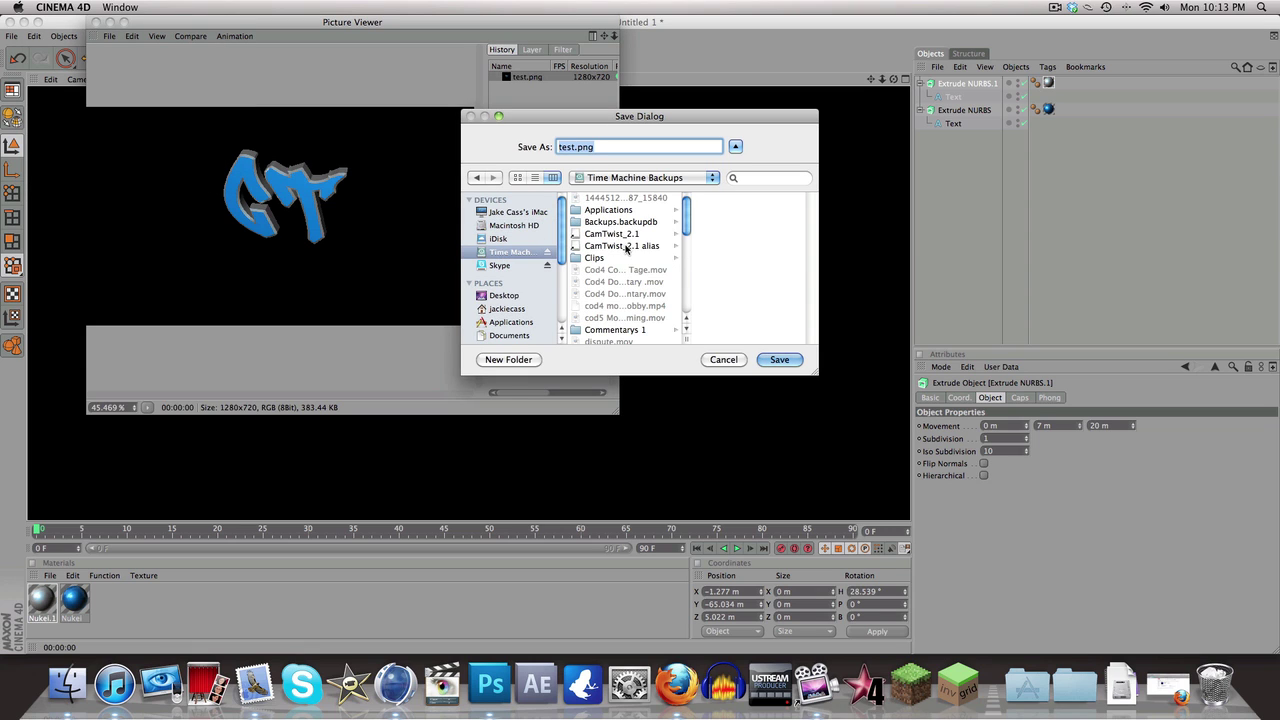
scroll(626, 250, down, 5)
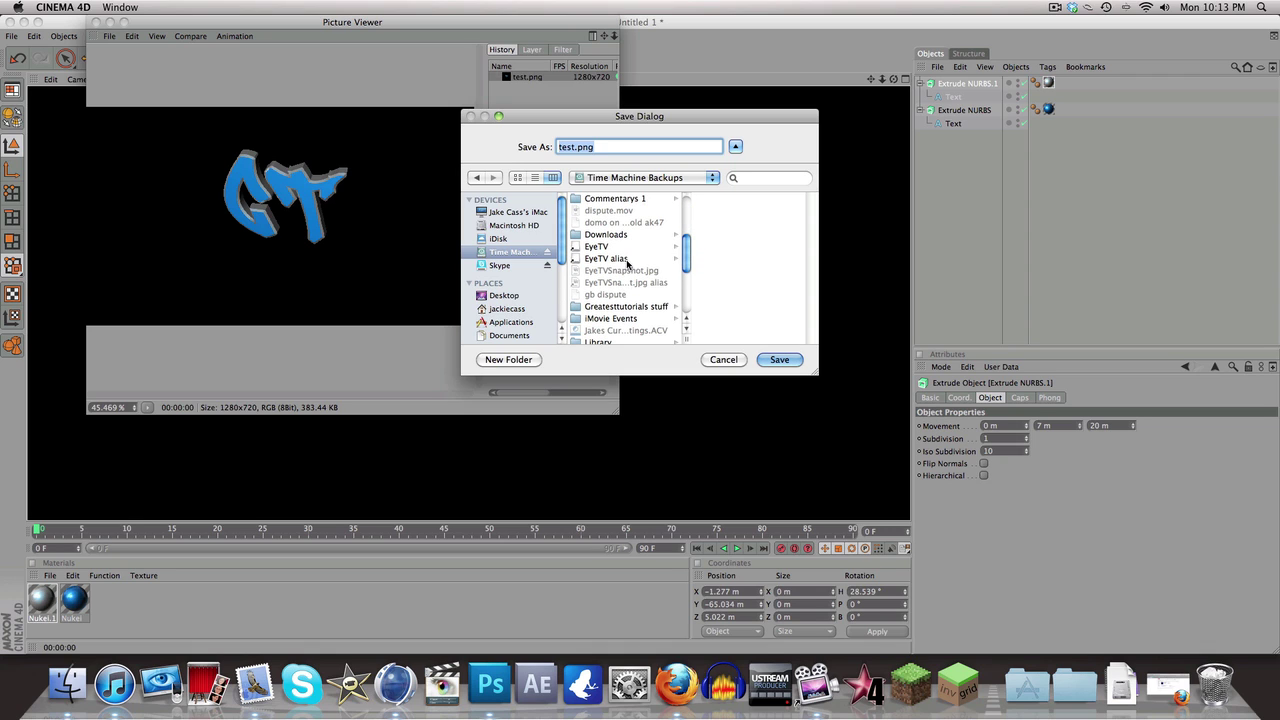
click(630, 306)
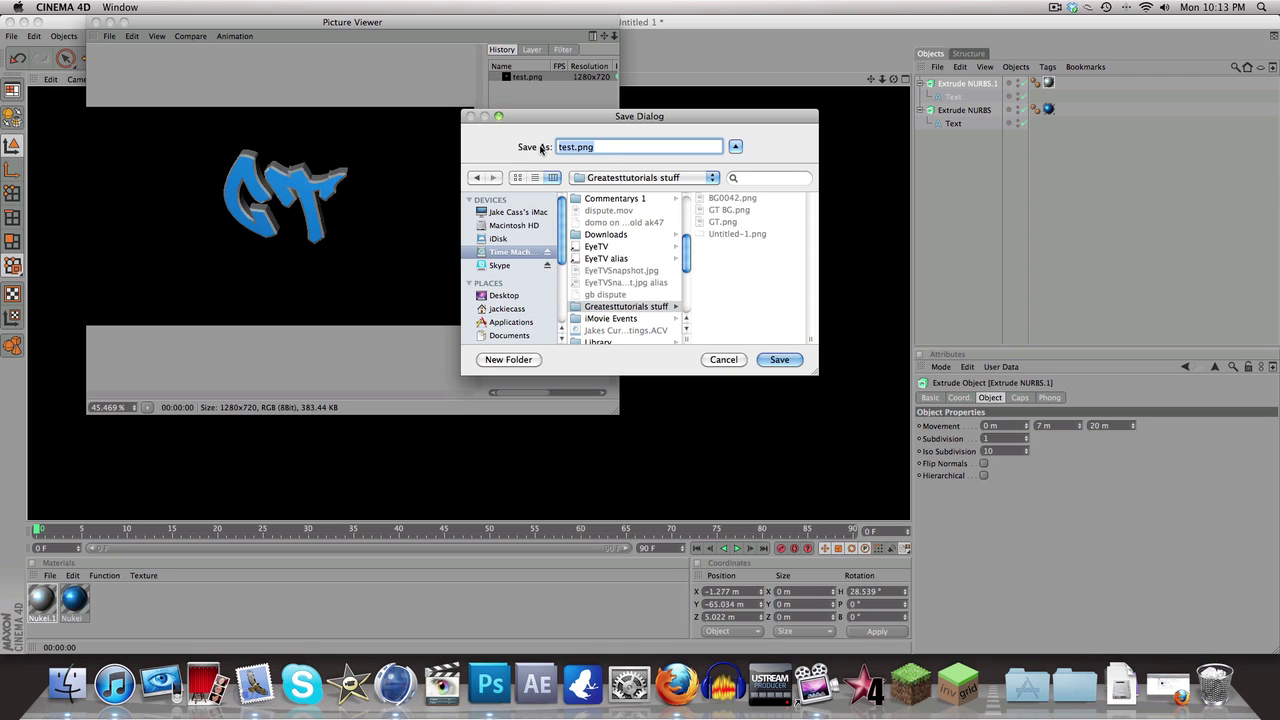
key(Tab)
text(GT Logo)
key(Return)
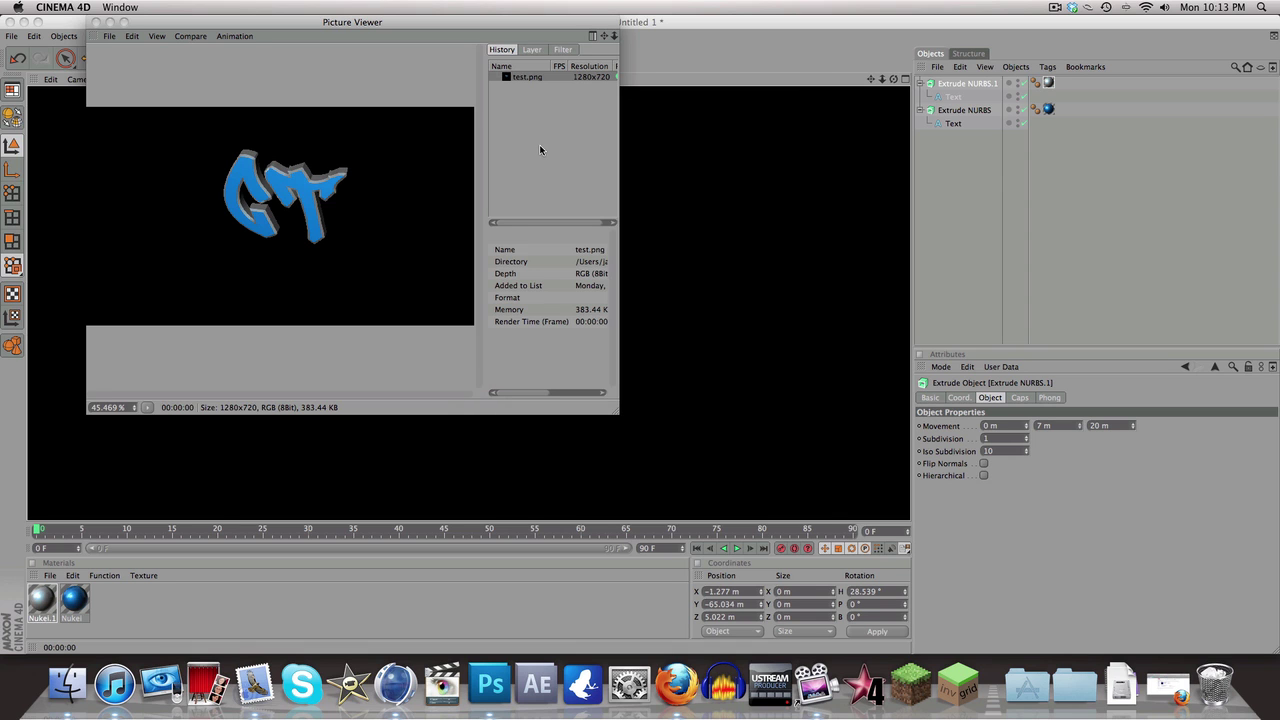
Close the Picture Viewer and open GT Logo.png from Greatesttutorials stuff in Photoshop
click(95, 22)
click(490, 675)
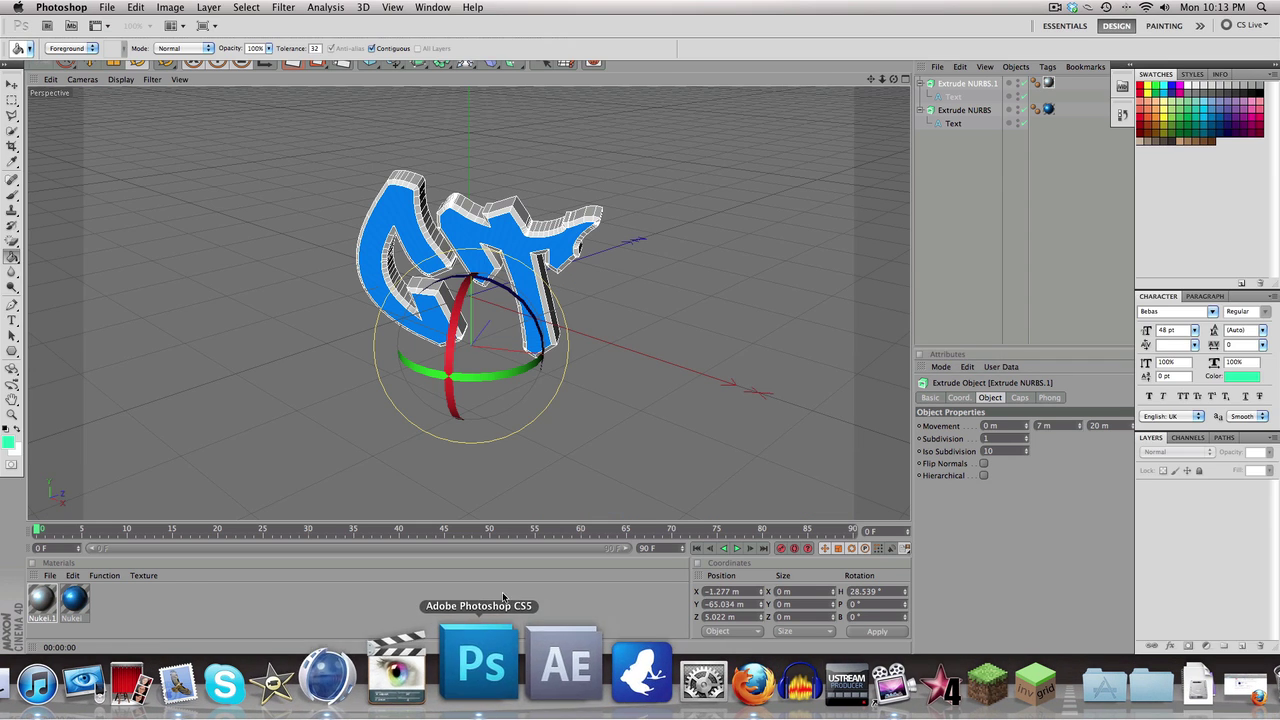
click(103, 8)
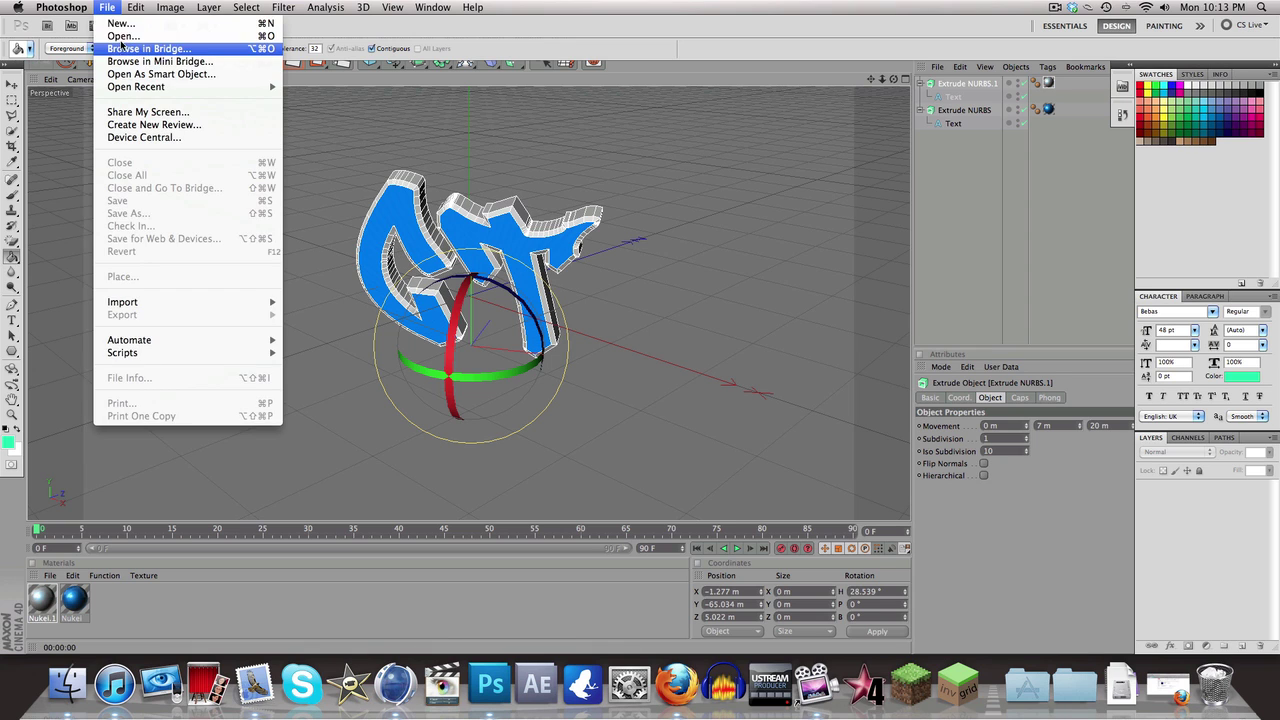
click(125, 36)
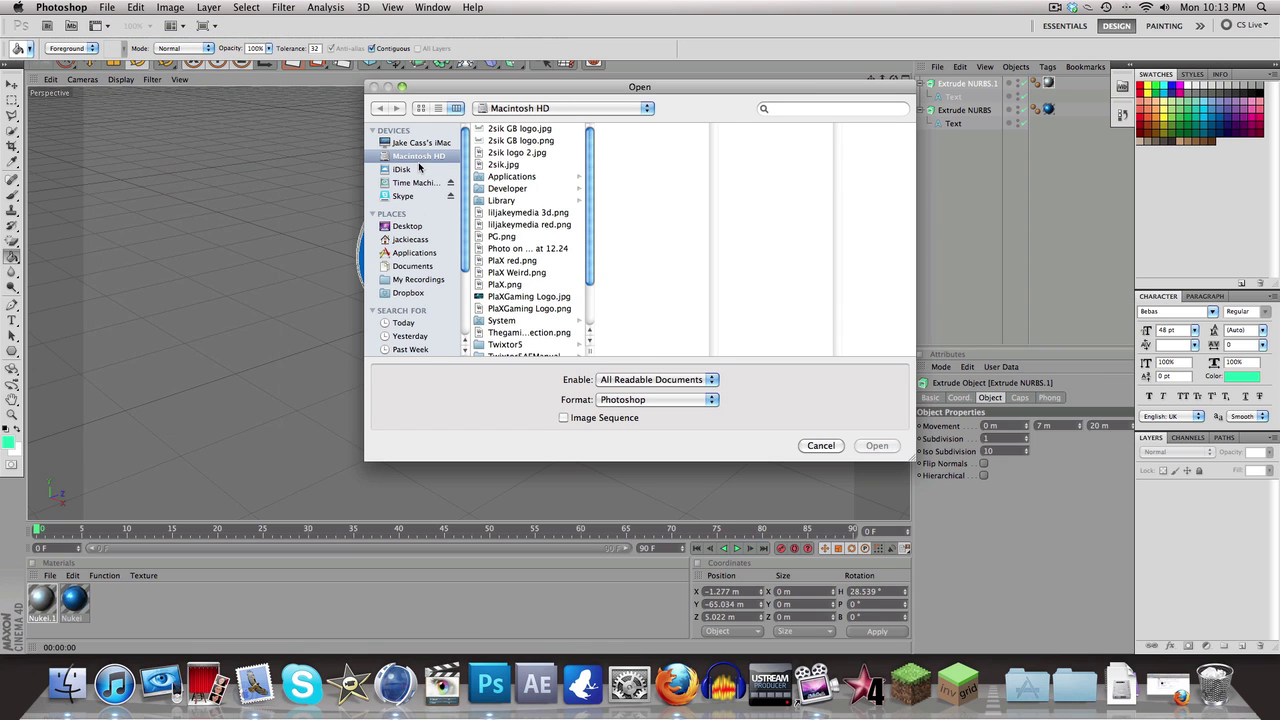
click(414, 182)
scroll(515, 266, down, 3)
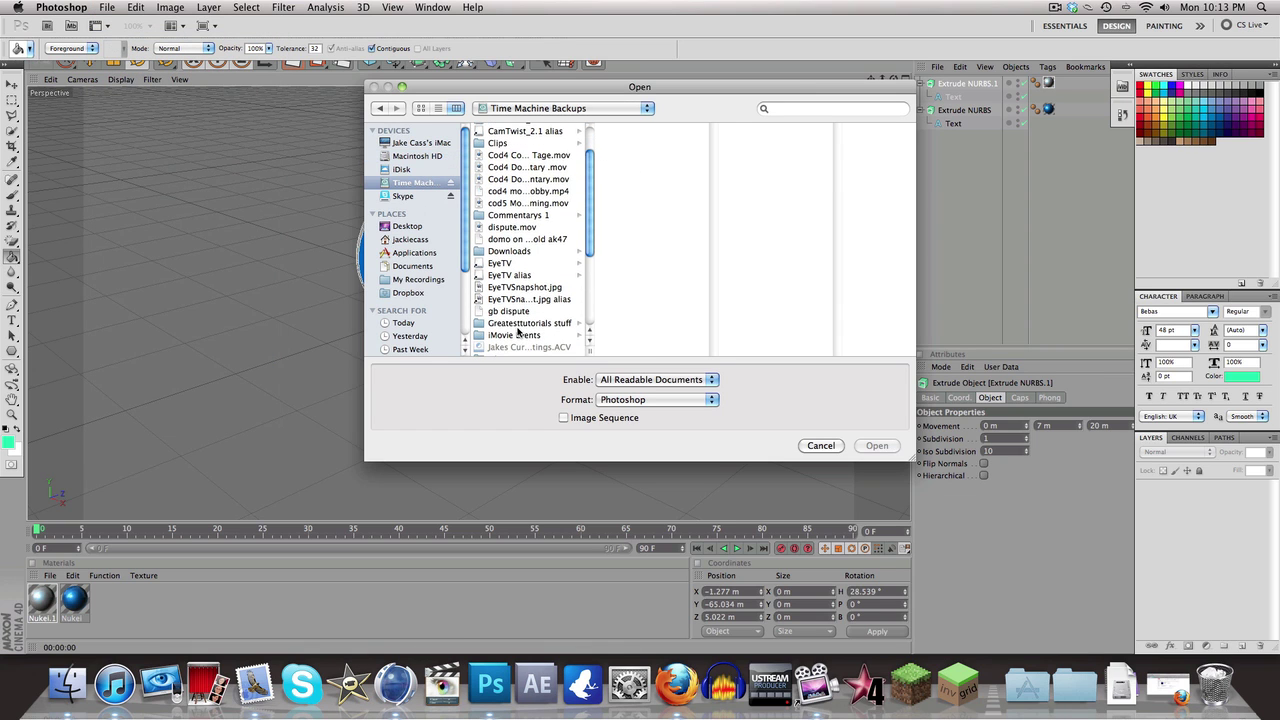
click(522, 323)
click(636, 166)
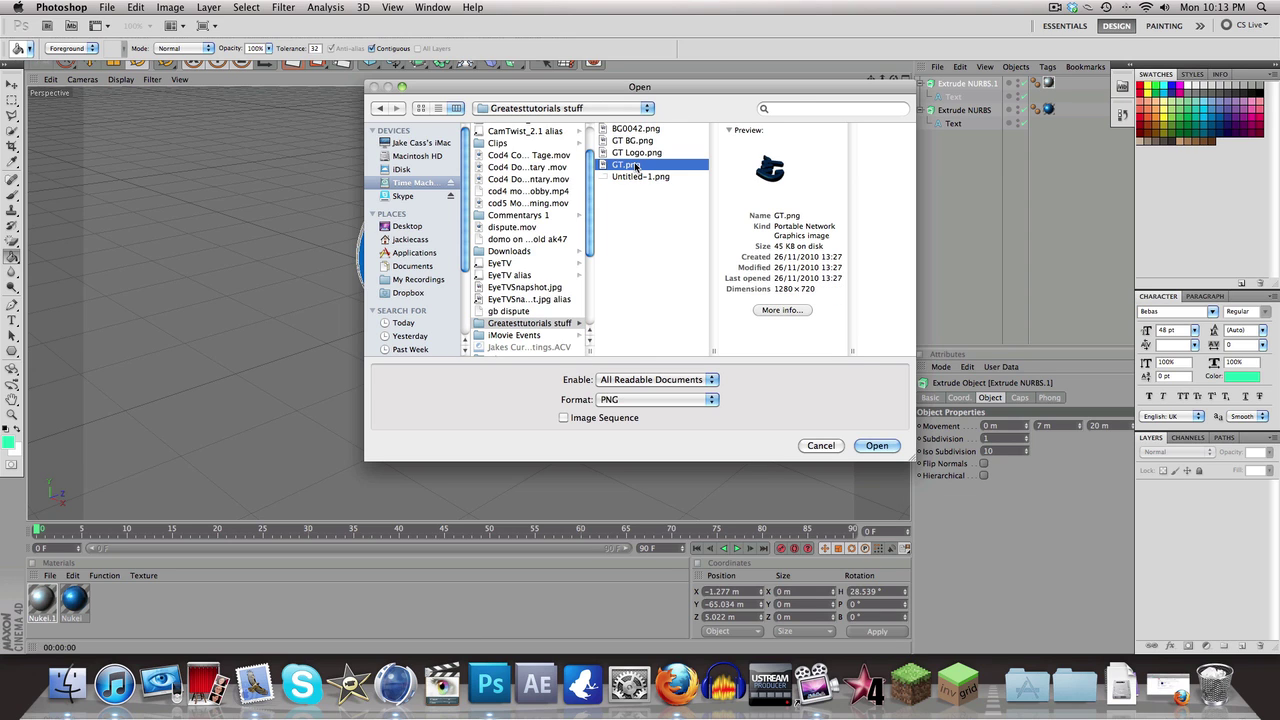
click(637, 153)
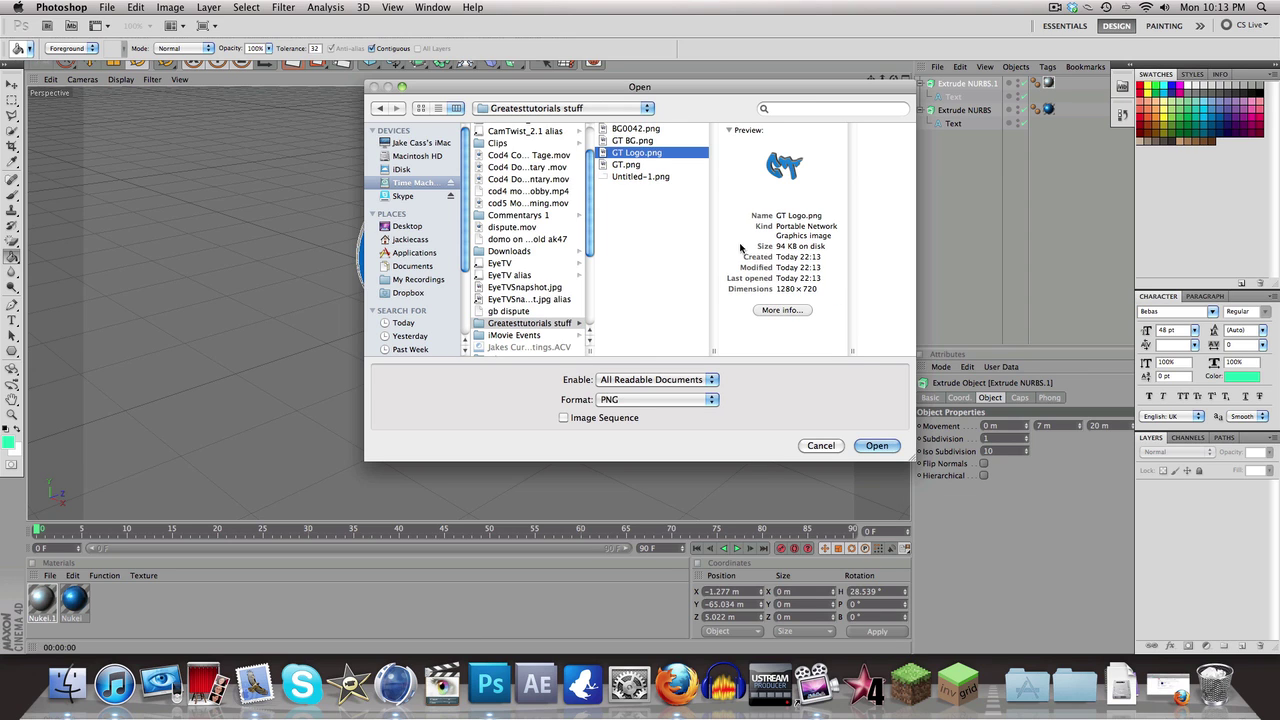
click(877, 446)
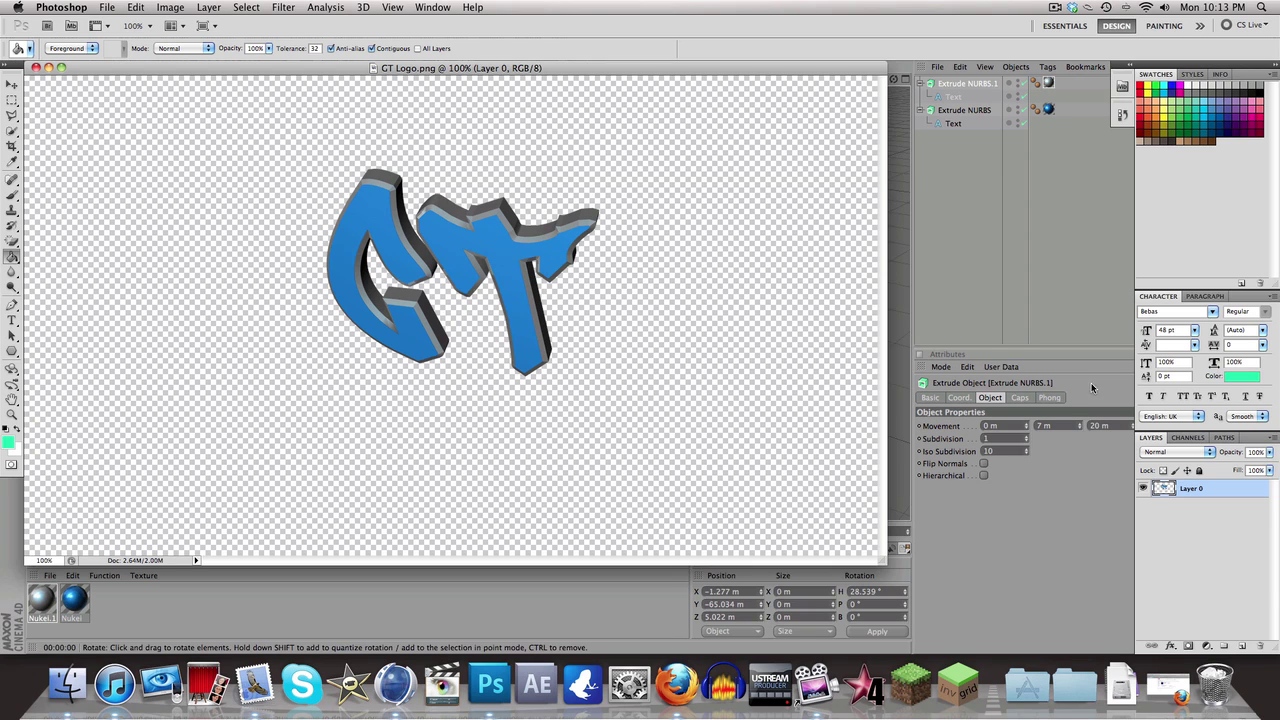
Add Layer 1 beneath the logo and fill it with mint green
click(1243, 644)
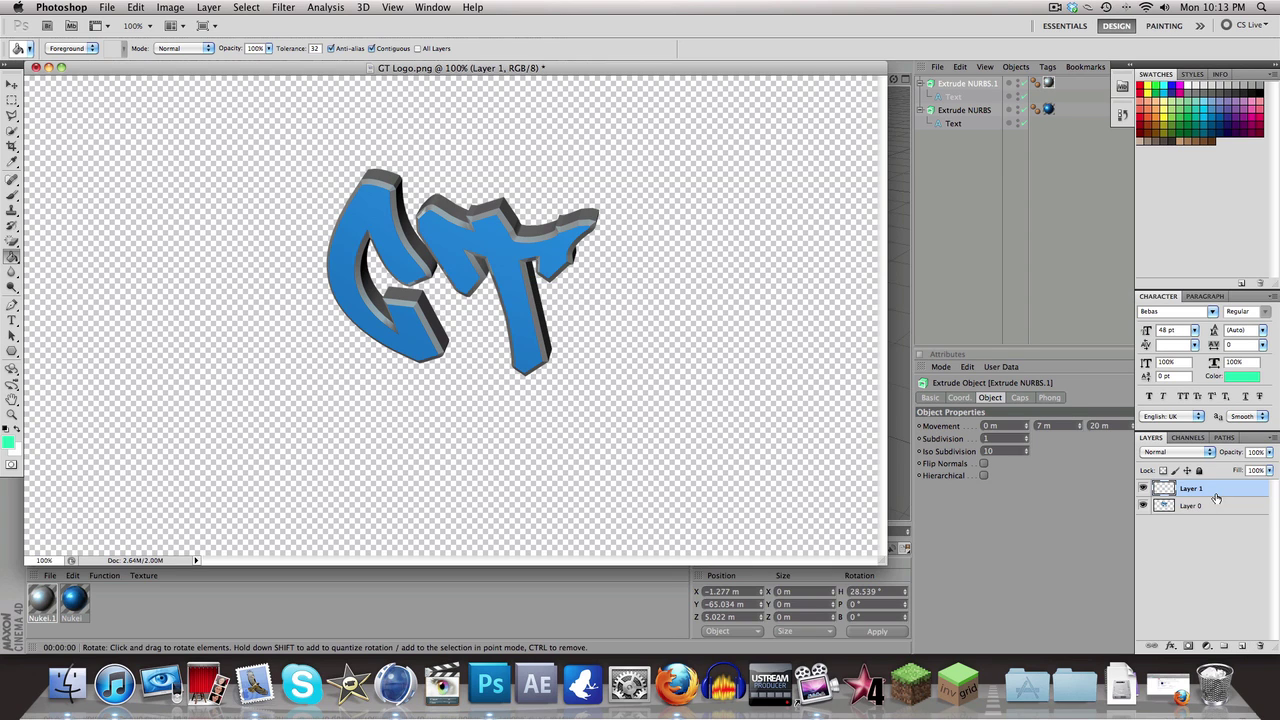
drag(1216, 497, 1218, 525)
click(114, 382)
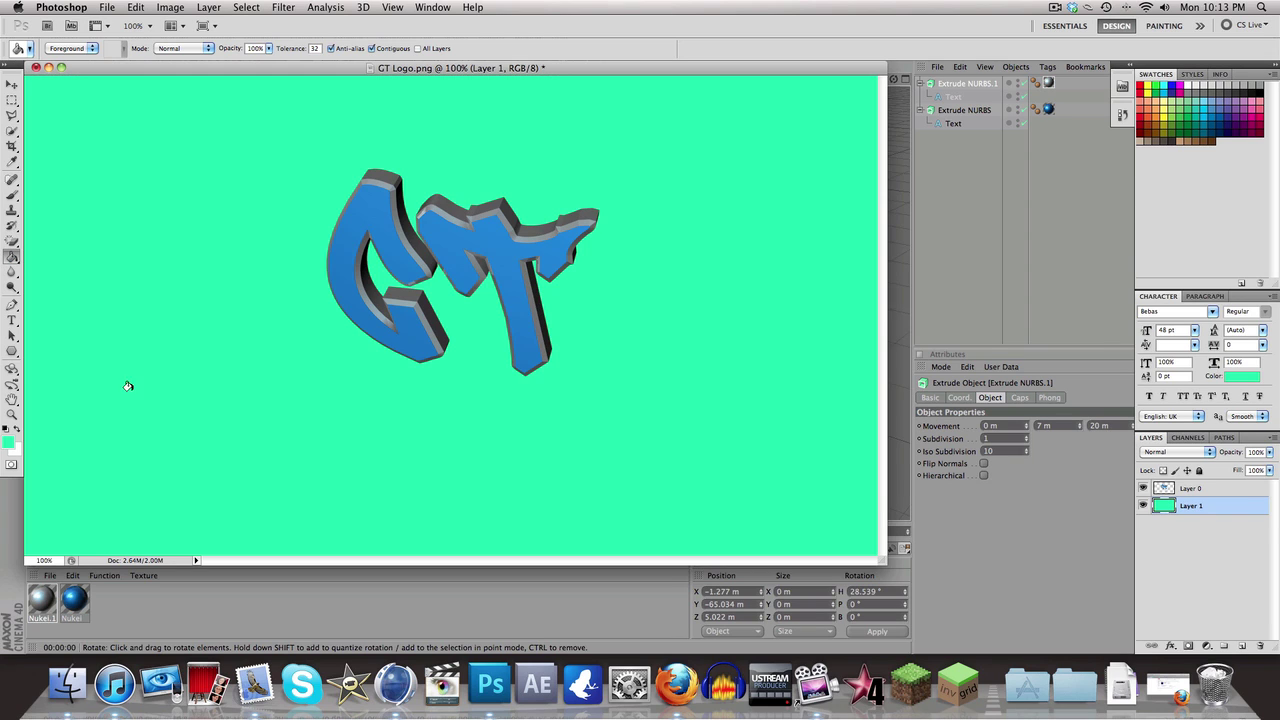